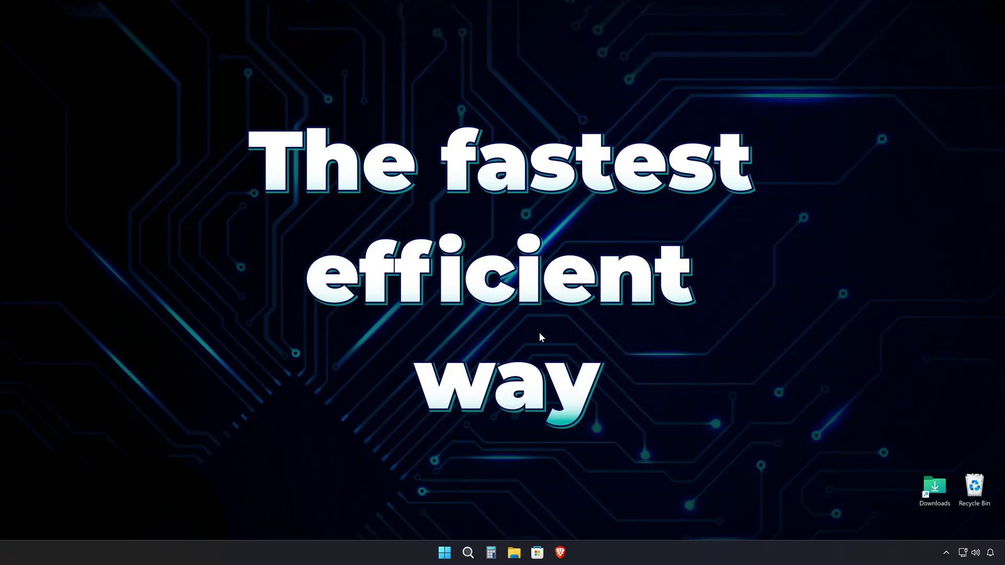
Step: Launch Brave and search the web for 'download windows 10'
left_click(560, 552)
left_click(433, 275)
type("download wind")
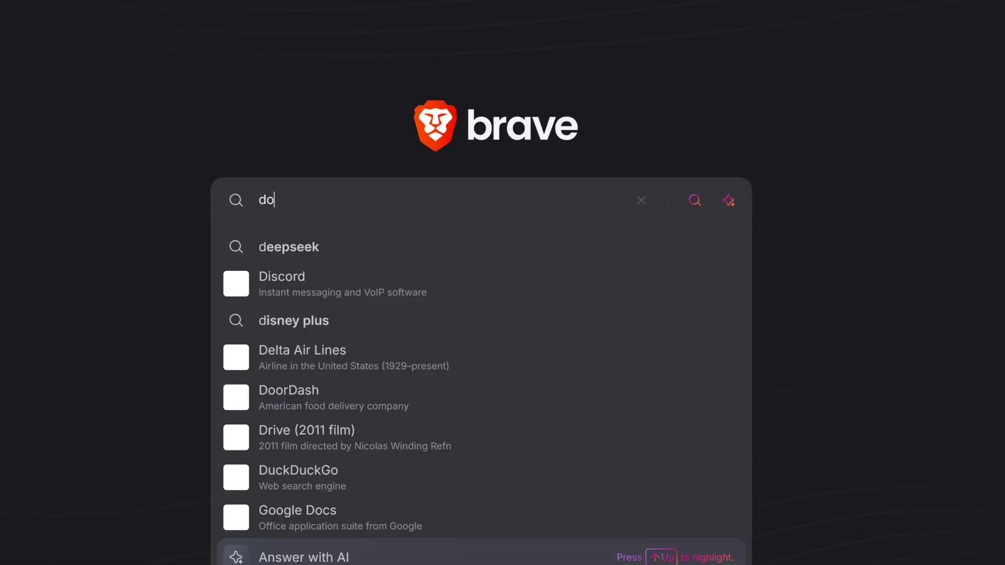
type("ows 10")
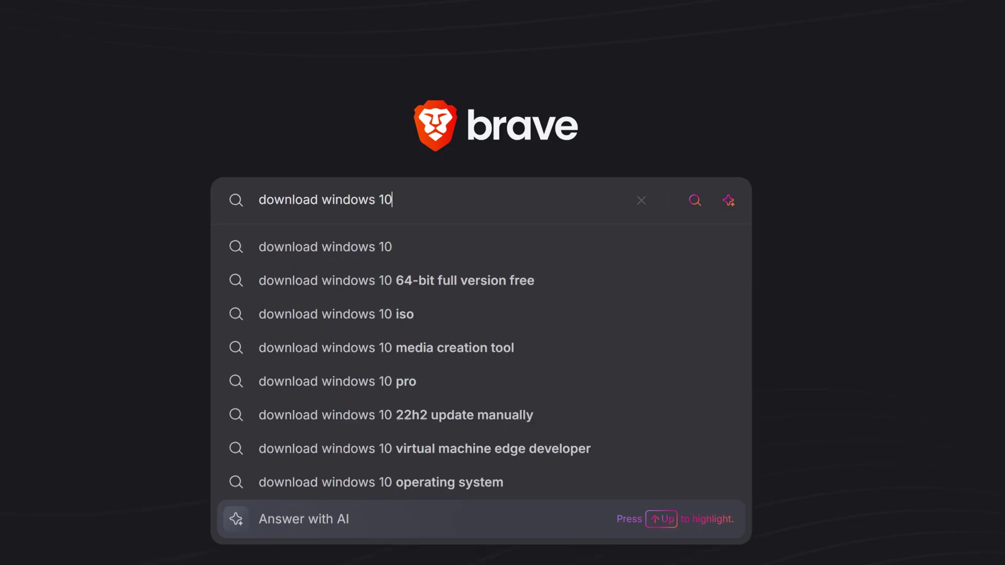
key("Return")
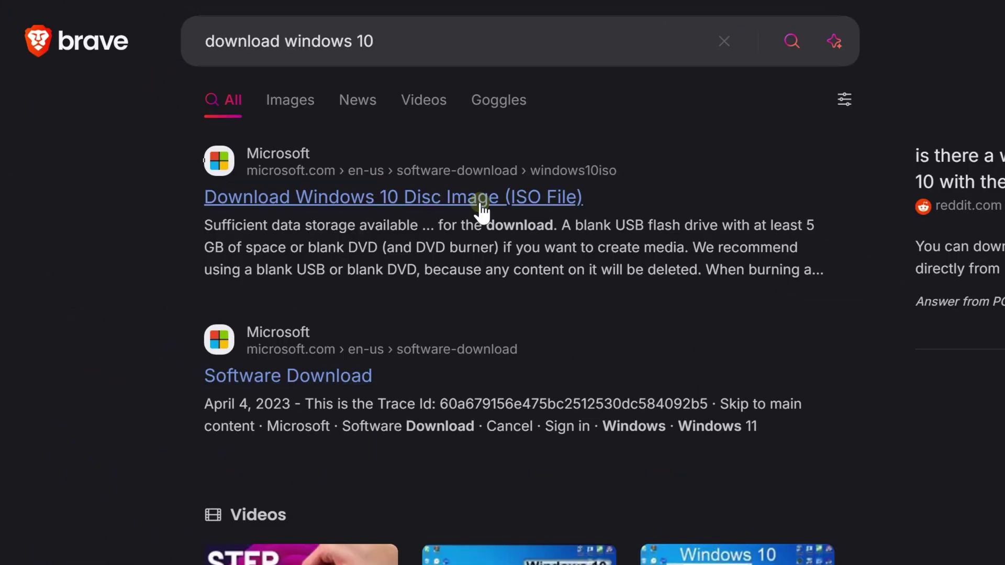
Step: Download MediaCreationTool_22H2.exe from Microsoft's Download Windows 10 page into the Downloads folder
left_click(480, 203)
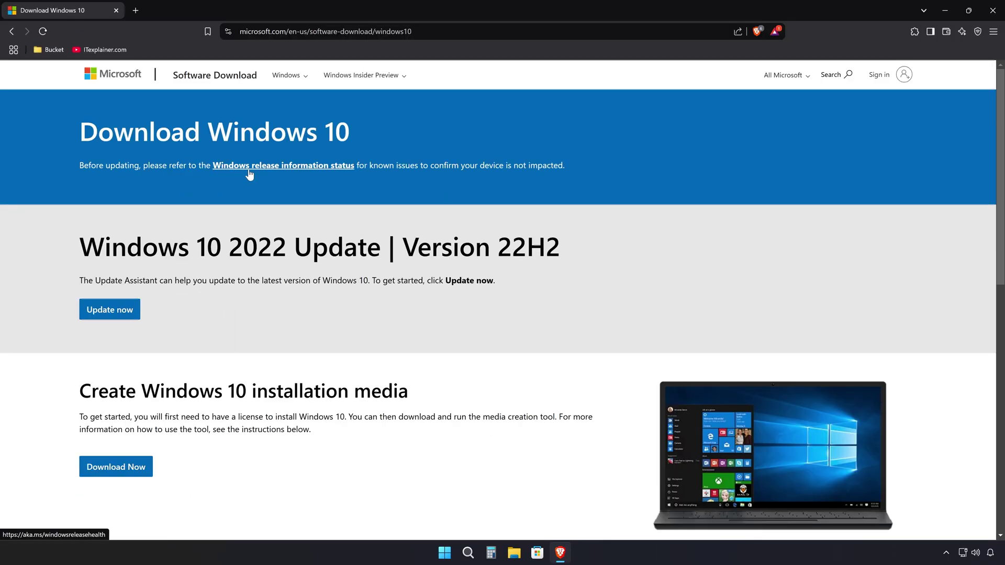
scroll(249, 174, "down", 3)
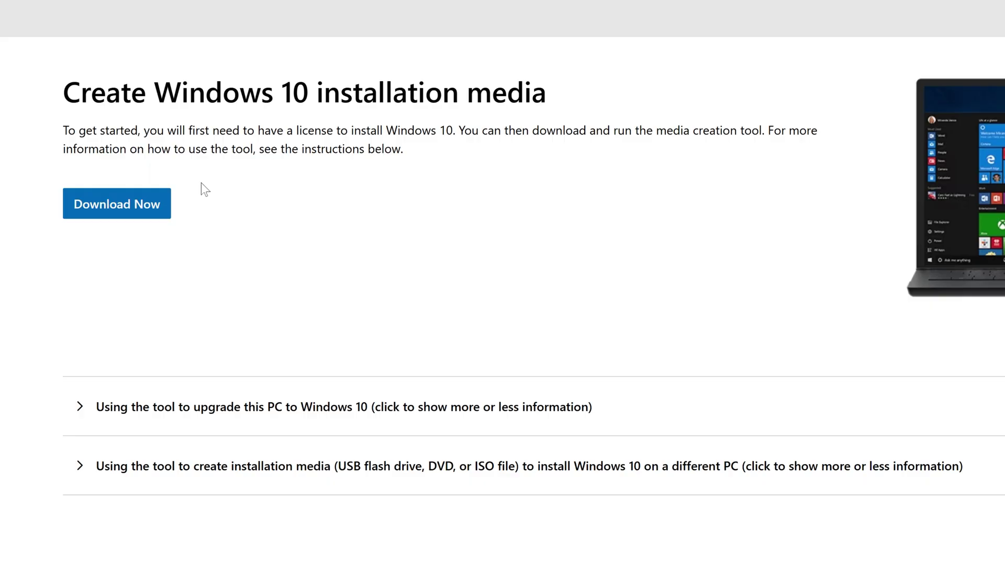
left_click(134, 201)
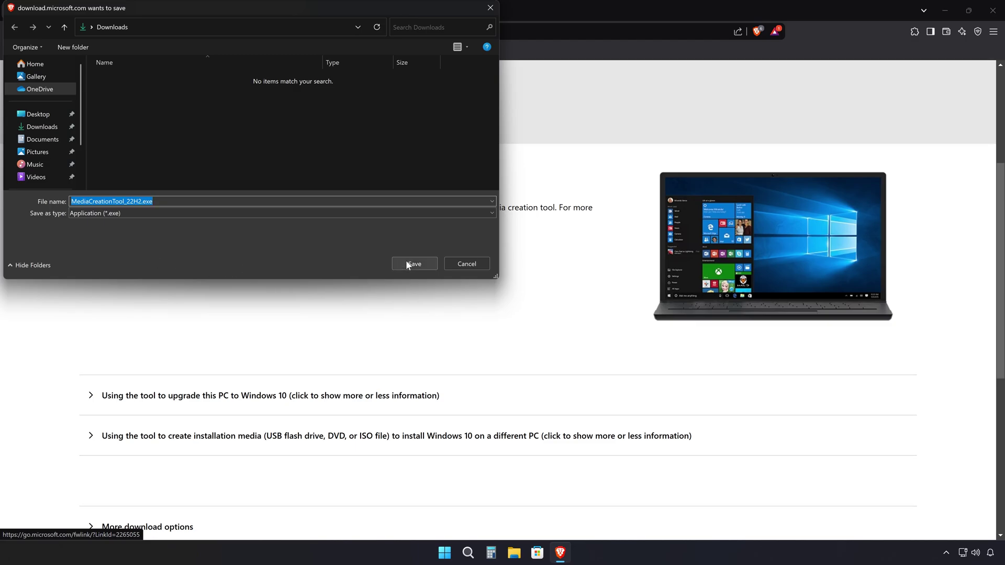
left_click(407, 262)
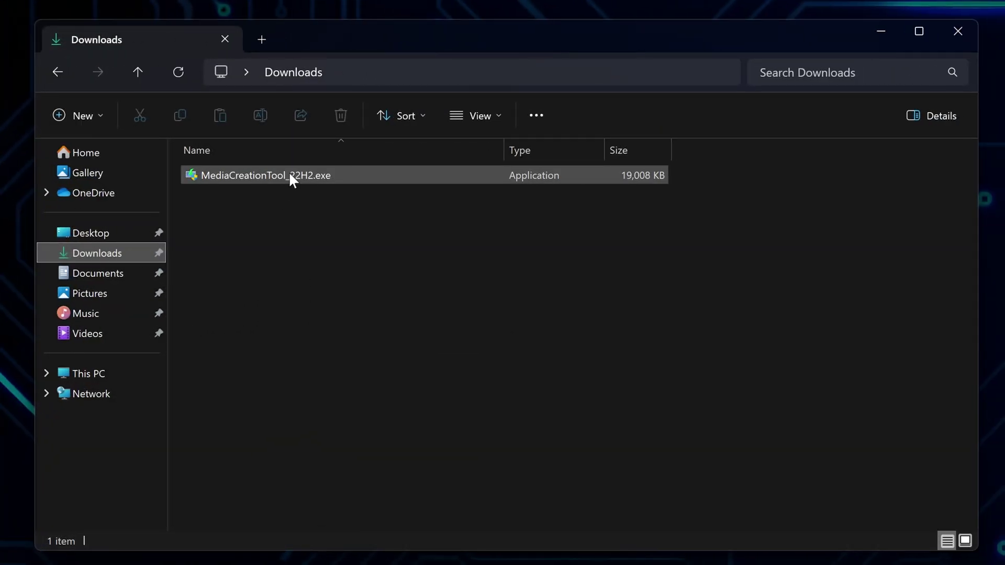
Step: Run MediaCreationTool_22H2.exe, allow it through UAC, and accept its license terms
double_click(290, 175)
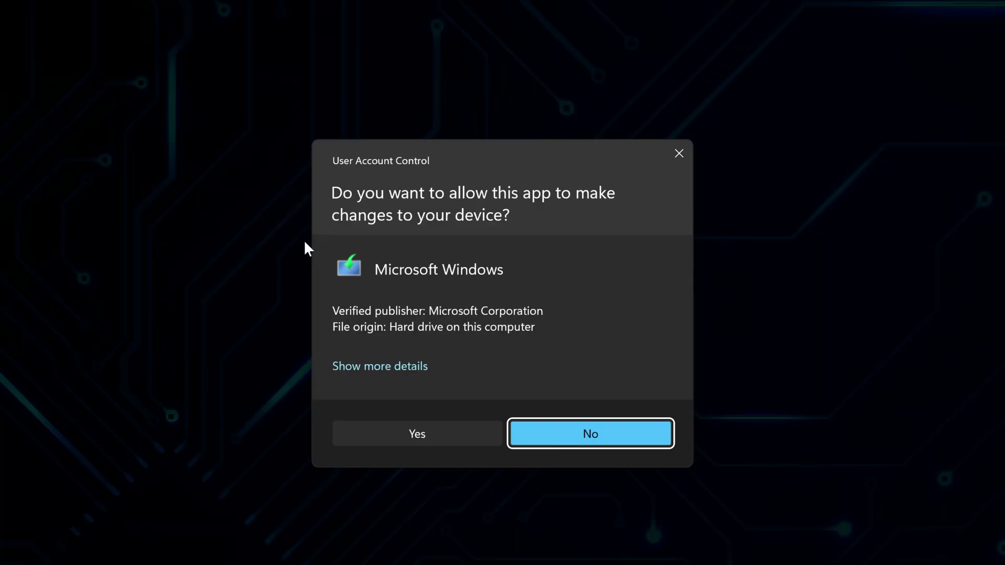
left_click(405, 436)
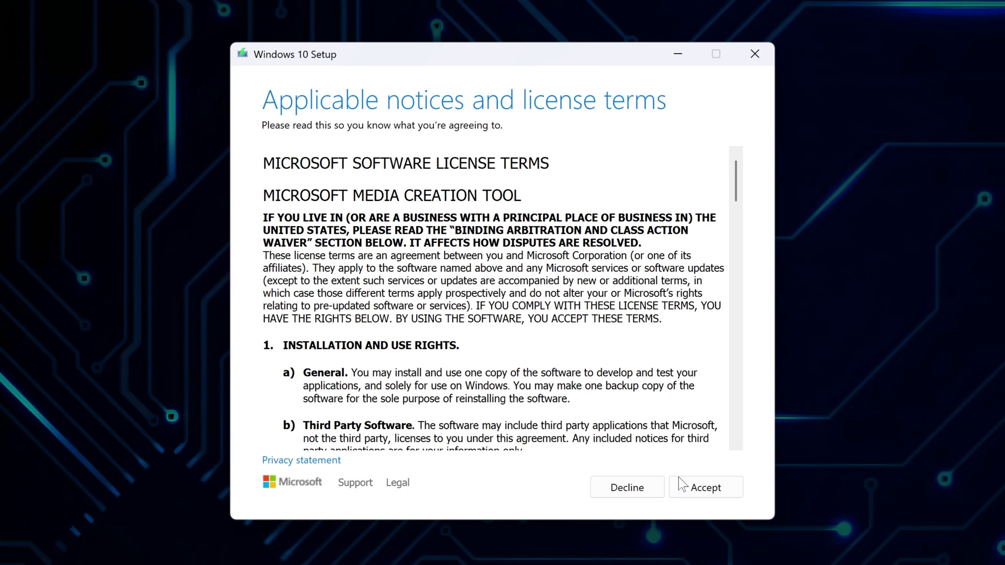
left_click(699, 484)
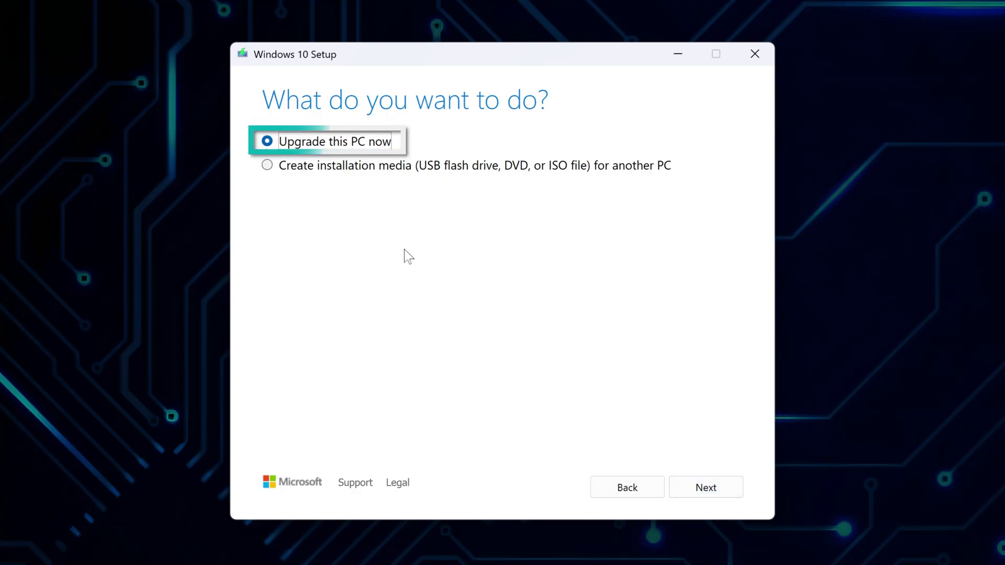
Step: Choose to create installation media, keeping the recommended English (United States), Windows 10, 64-bit options
left_click(267, 166)
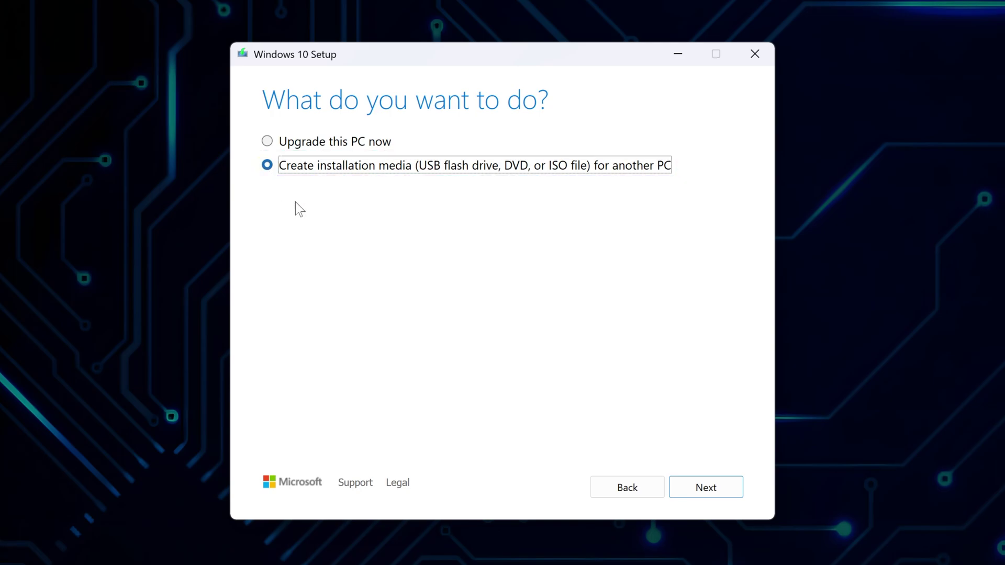
left_click(684, 484)
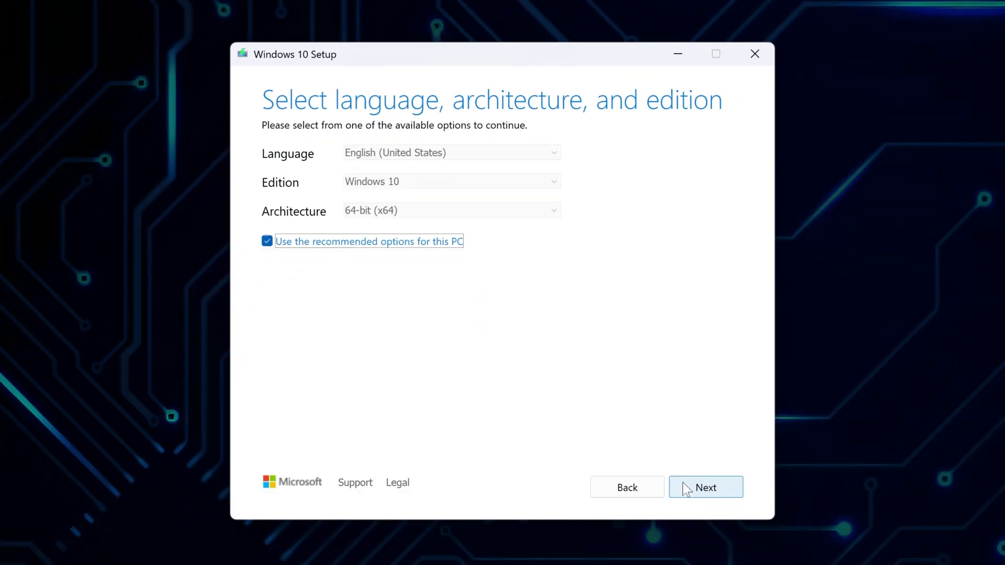
left_click(683, 482)
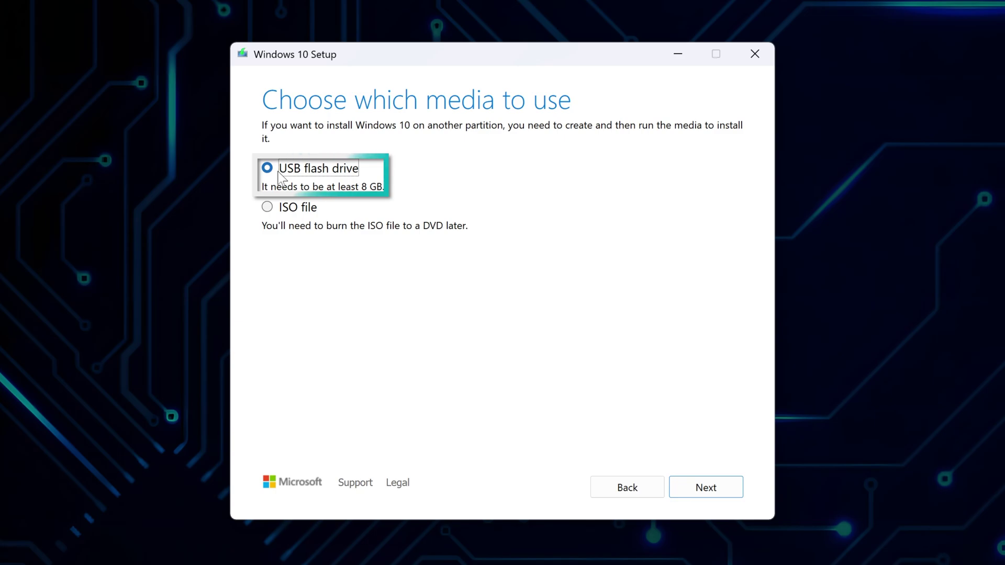
Step: Choose ISO file as the media and save the image as Windows.iso in Downloads
left_click(267, 207)
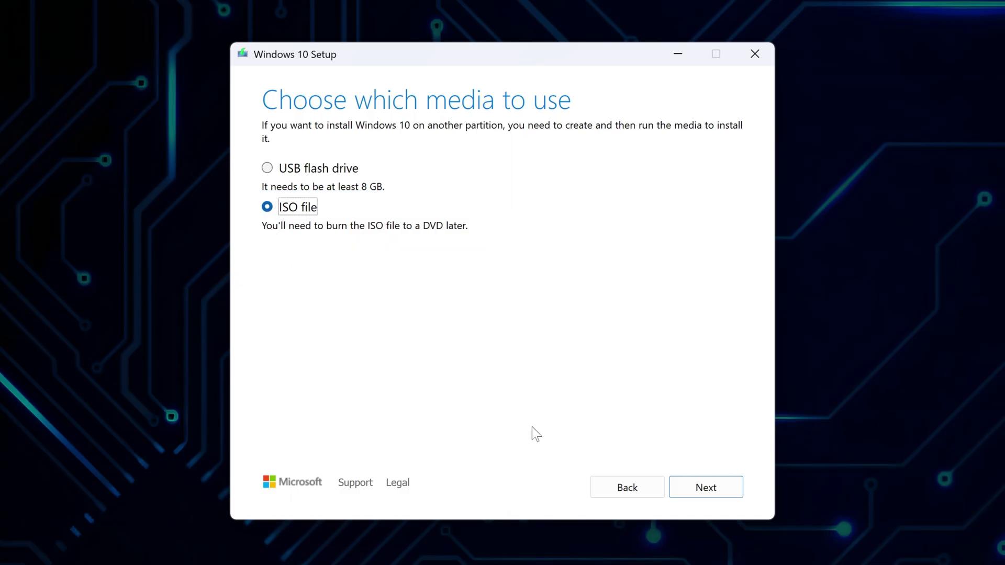
left_click(682, 485)
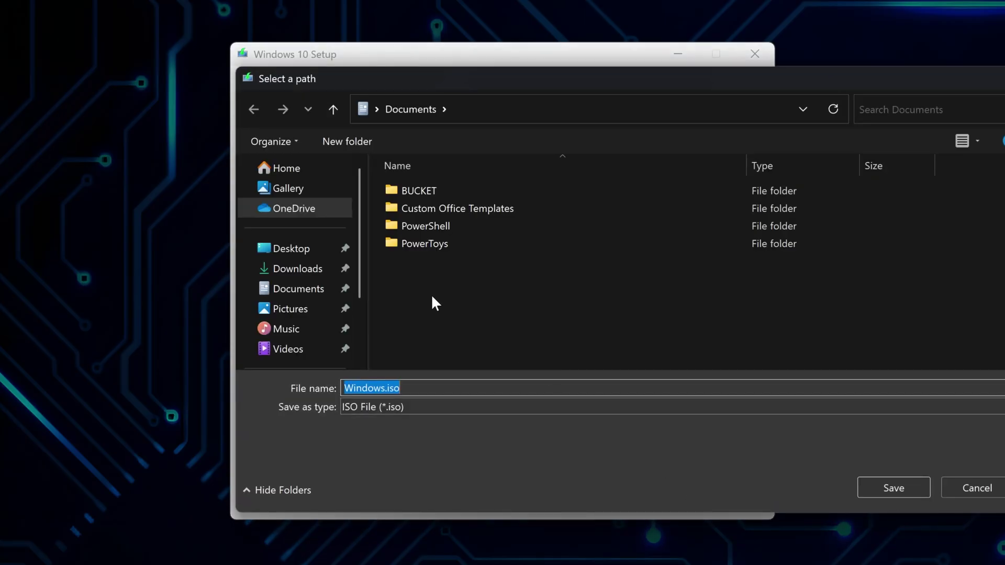
left_click(305, 271)
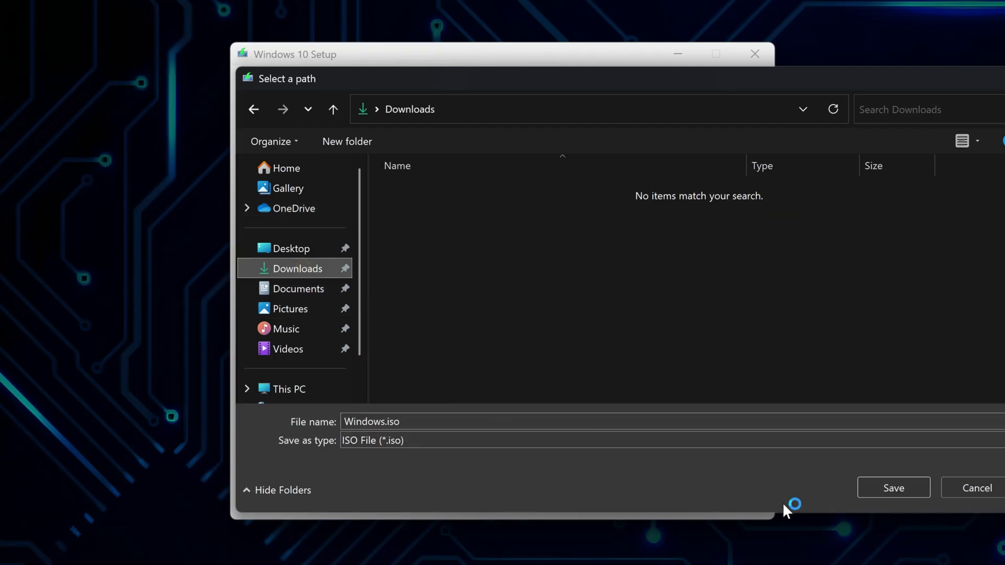
left_click(891, 492)
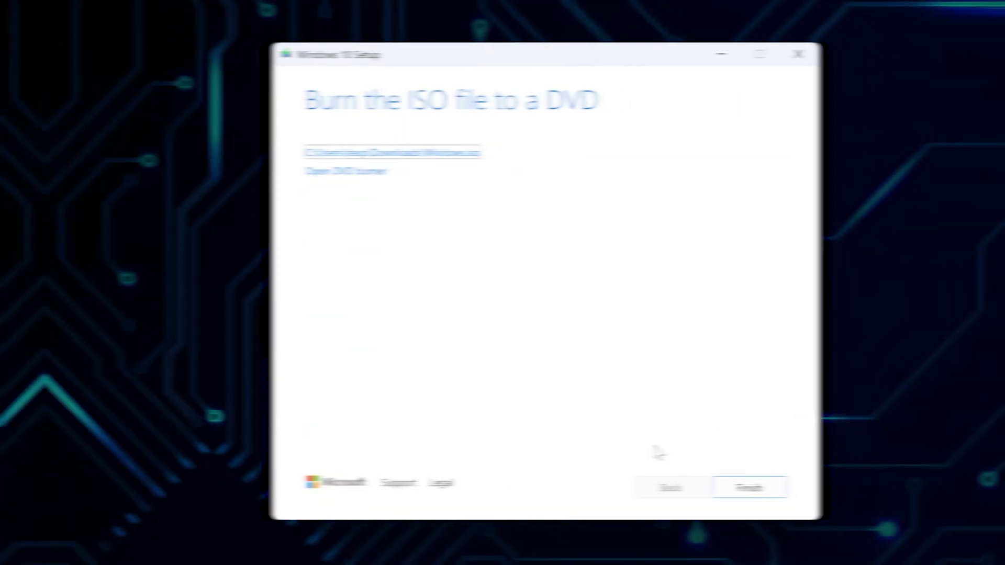
Step: Close the media creation tool and mount Windows.iso from Downloads as a virtual drive
left_click(725, 485)
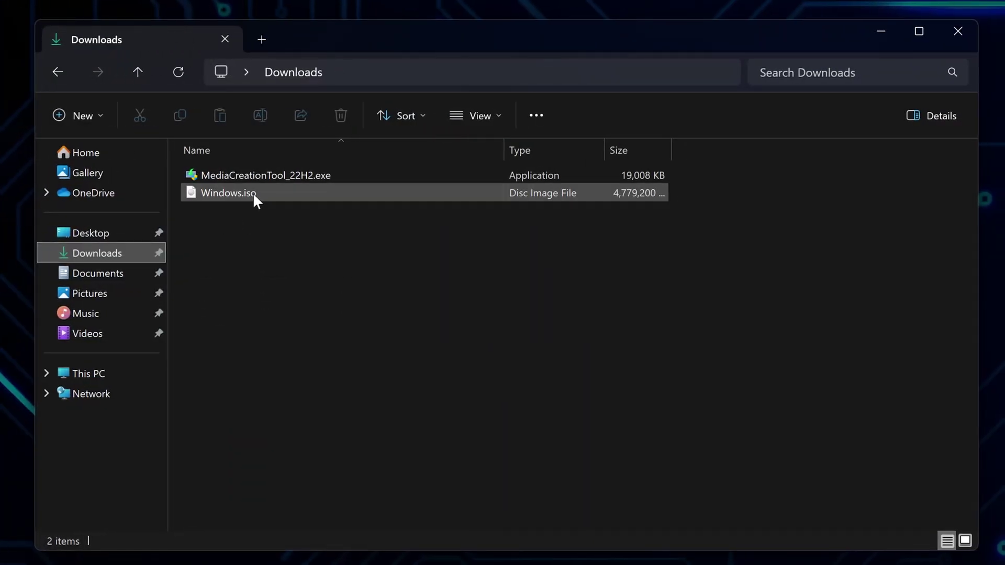
left_click(253, 193)
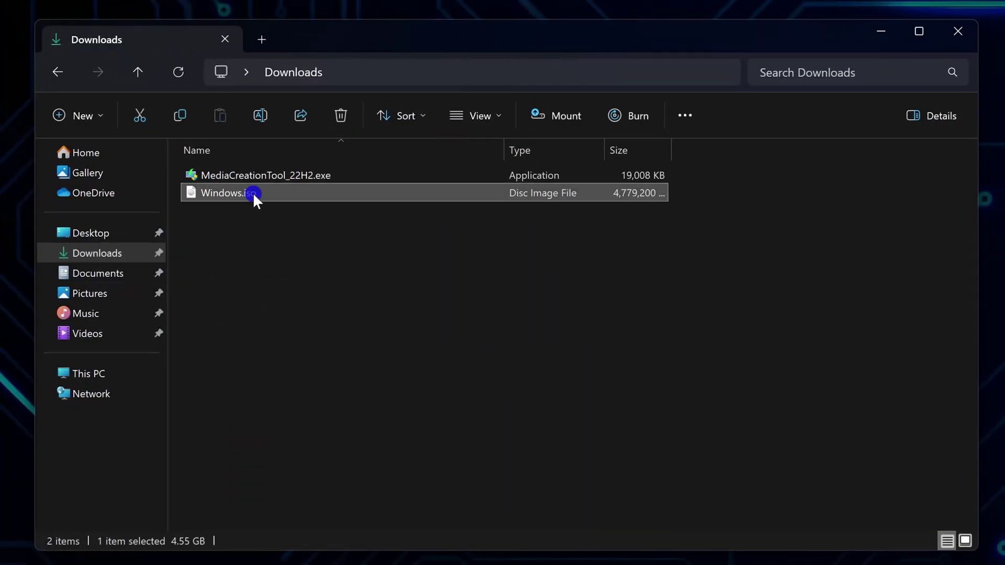
right_click(253, 194)
left_click(315, 209)
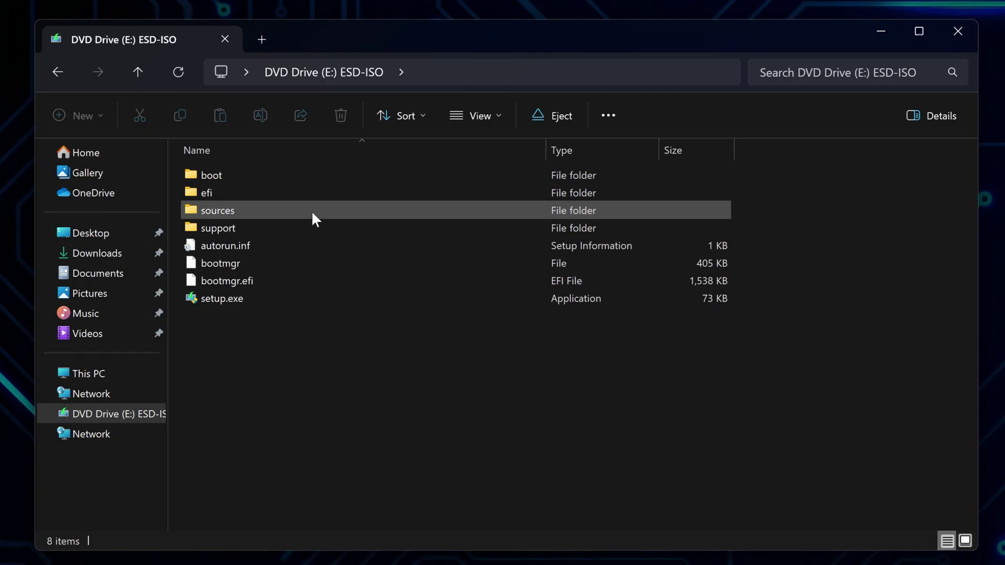
Step: Run setup.exe from the mounted image and accept the Windows 10 license terms
left_click(236, 299)
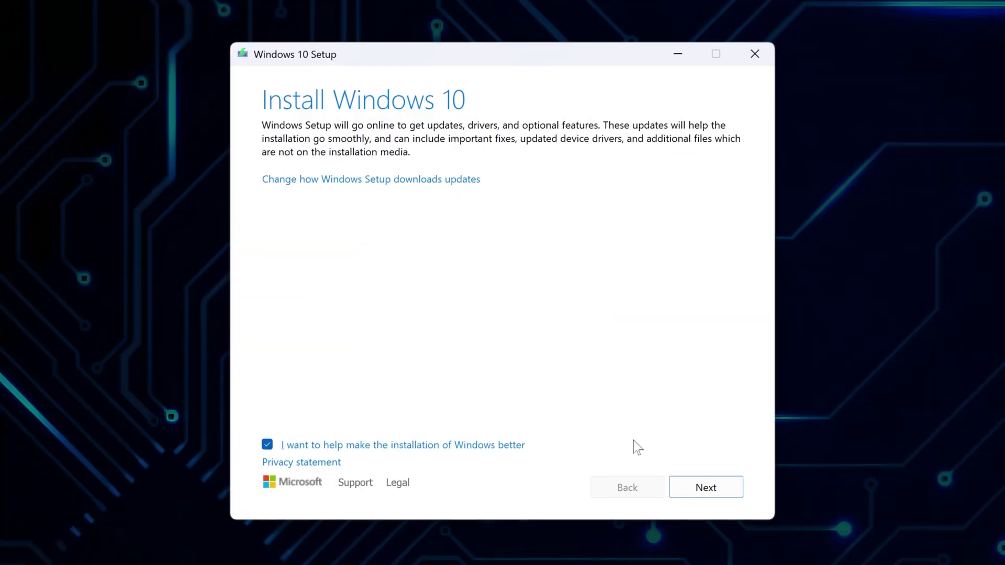
left_click(680, 488)
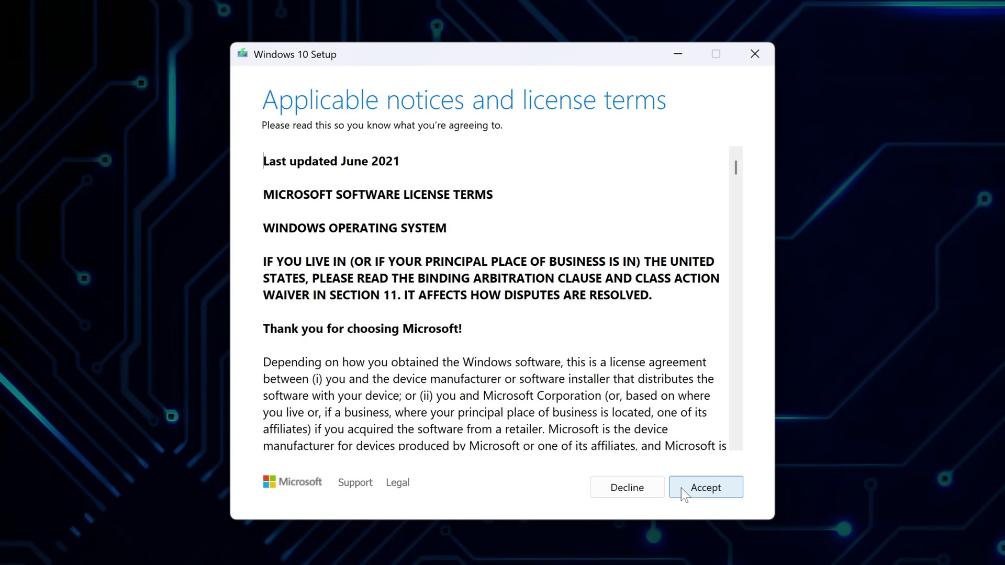
left_click(681, 488)
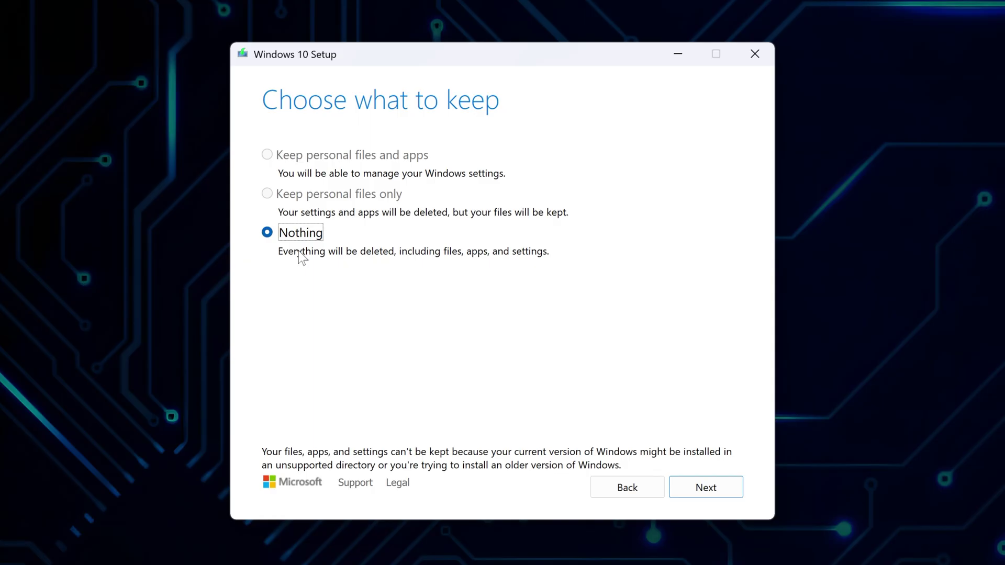
Step: Keep nothing, confirm deleting all files, apps and settings, and begin installing Windows 10
left_click(697, 489)
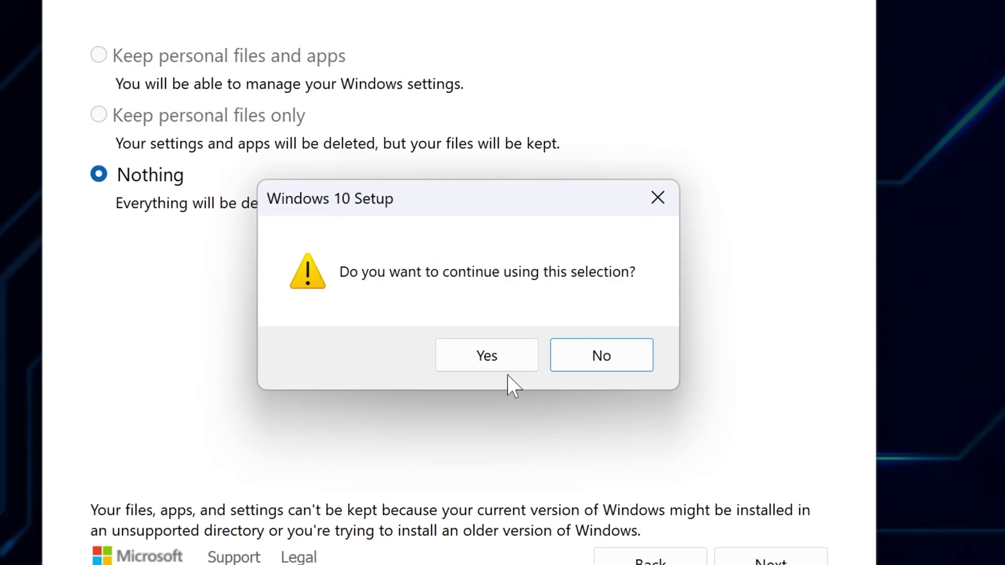
left_click(339, 355)
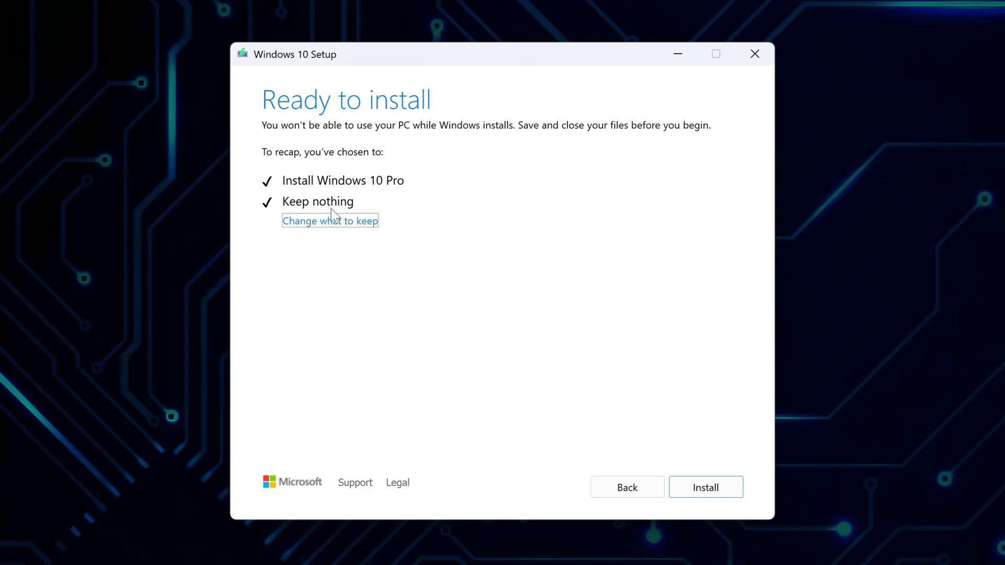
left_click(680, 490)
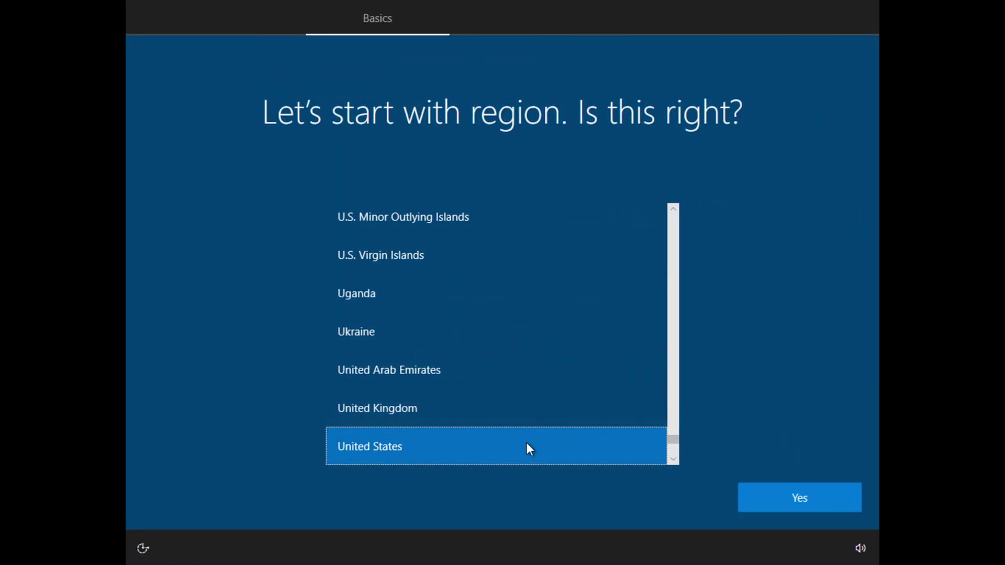
Step: Confirm the United States region and US keyboard layout, skipping a second layout
left_click(814, 506)
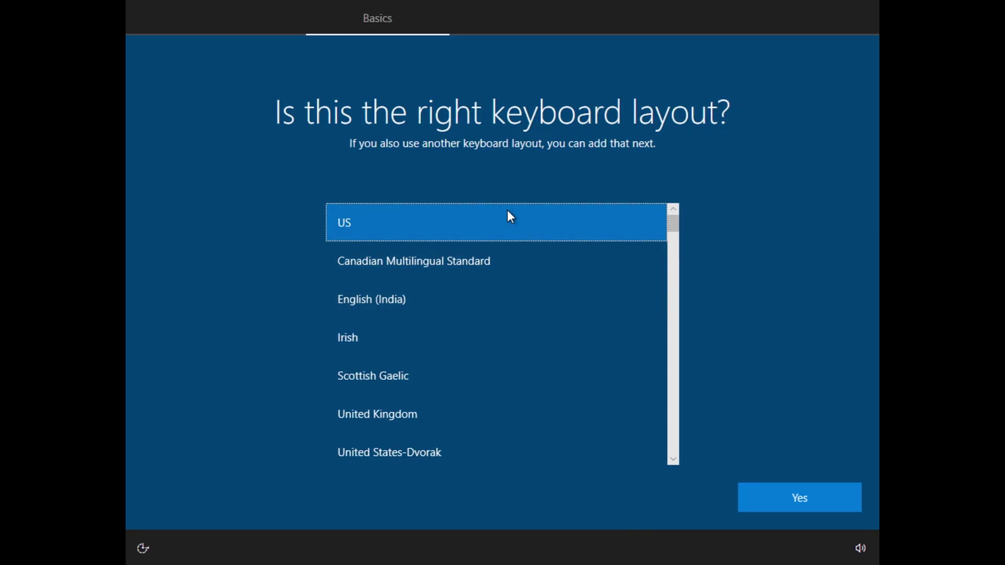
left_click(780, 514)
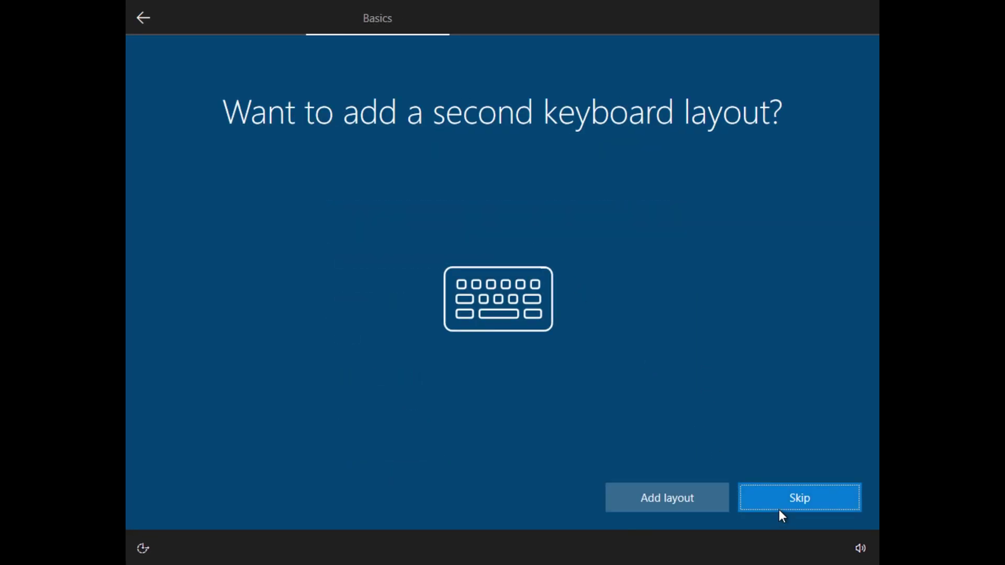
left_click(781, 499)
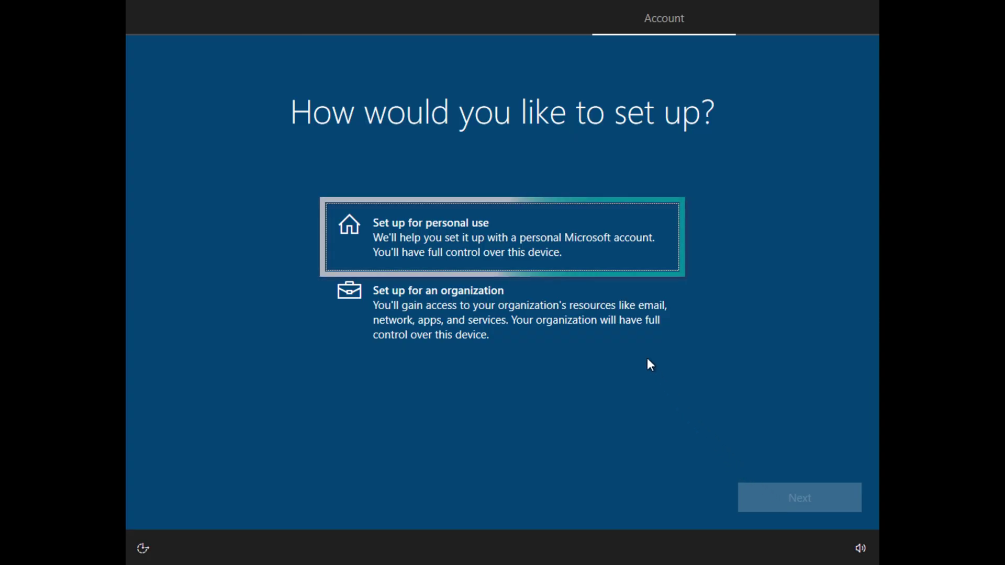
Step: Select 'Set up for personal use' as the device setup type
left_click(578, 248)
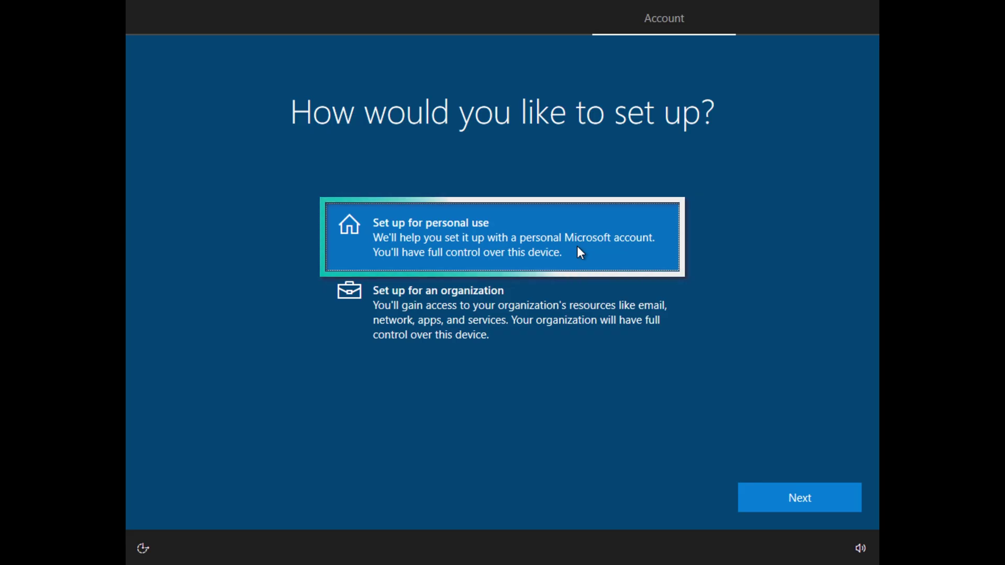
key("Down")
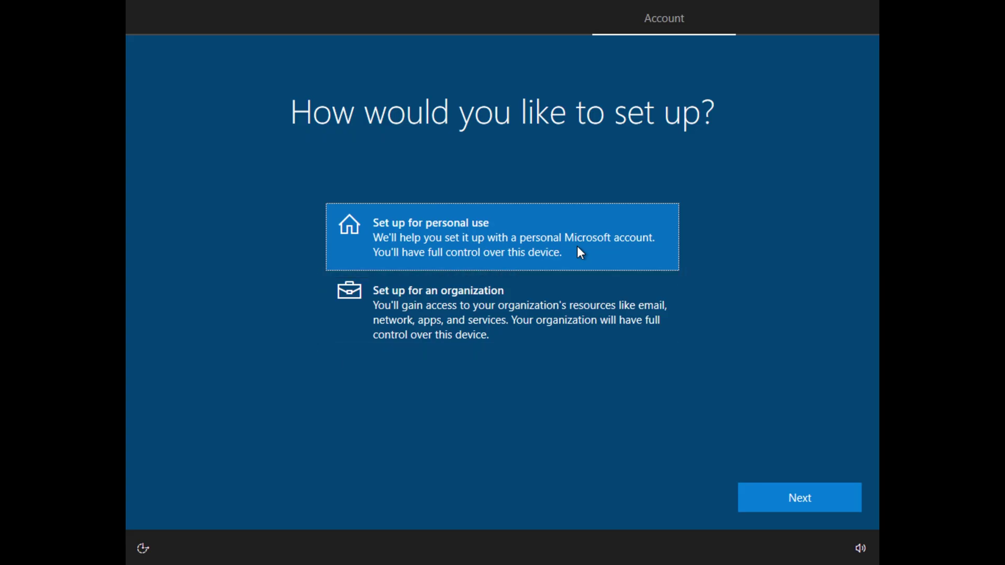
Step: Continue the personal-use setup, start creating a sign-in PIN, and decline importing browsing data into Edge
left_click(797, 506)
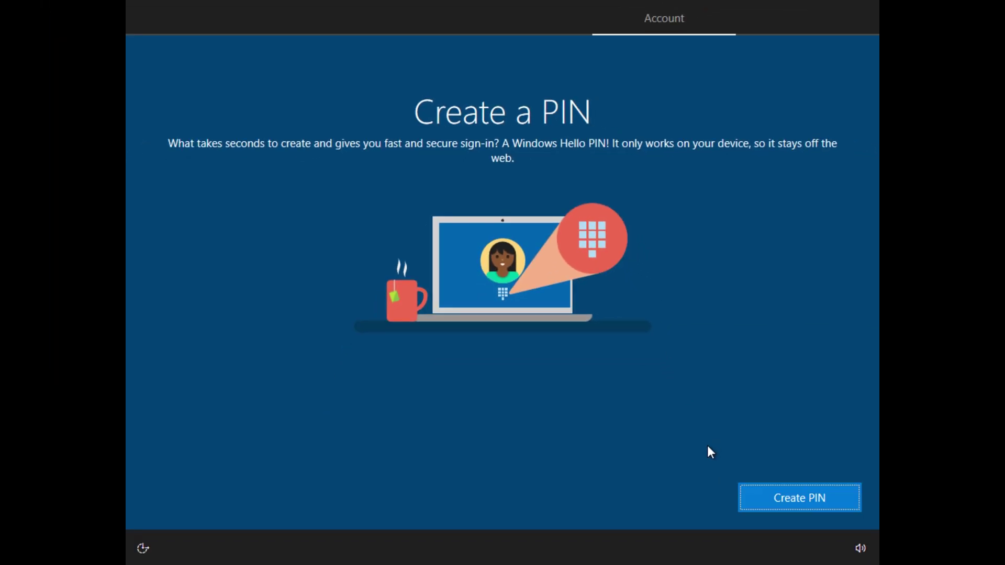
left_click(774, 500)
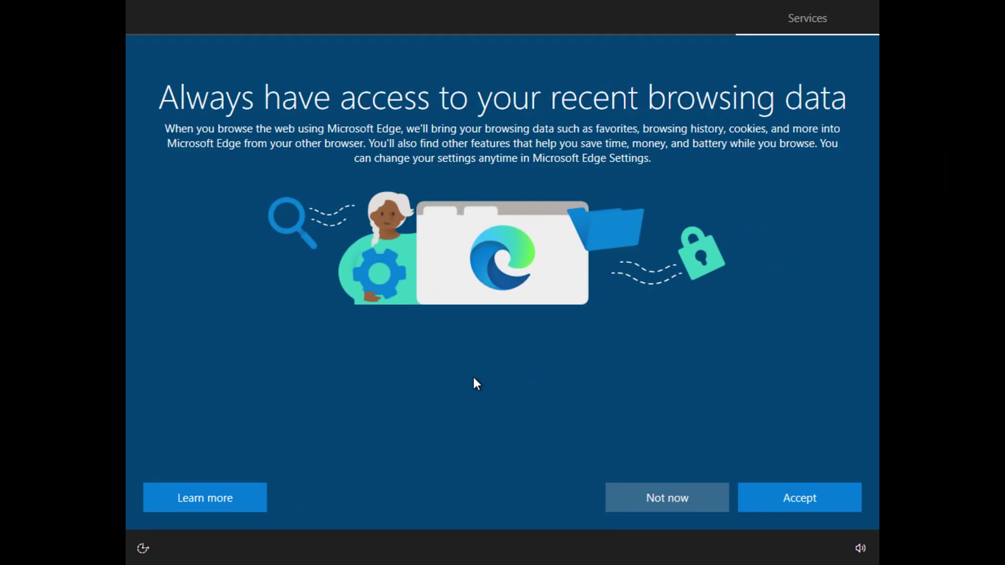
left_click(649, 496)
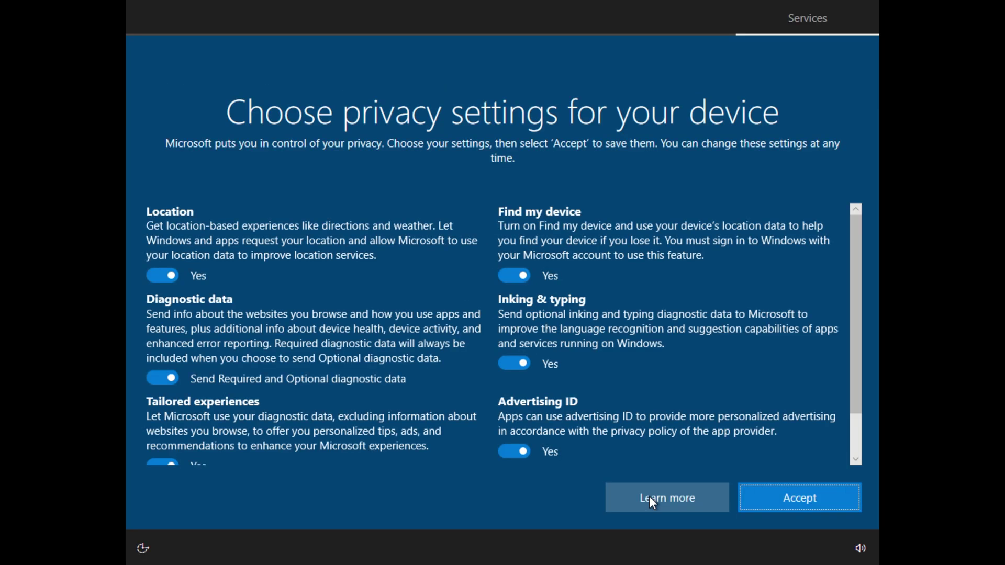
Step: Turn off location, Find my device, inking, tailored experiences and advertising ID, with diagnostics set to Required only
left_click(168, 276)
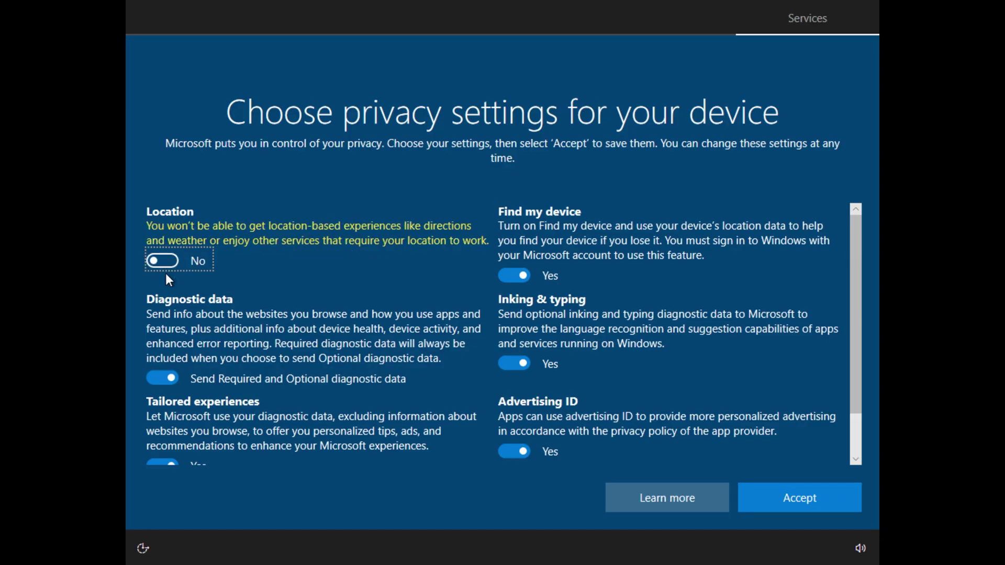
left_click(524, 276)
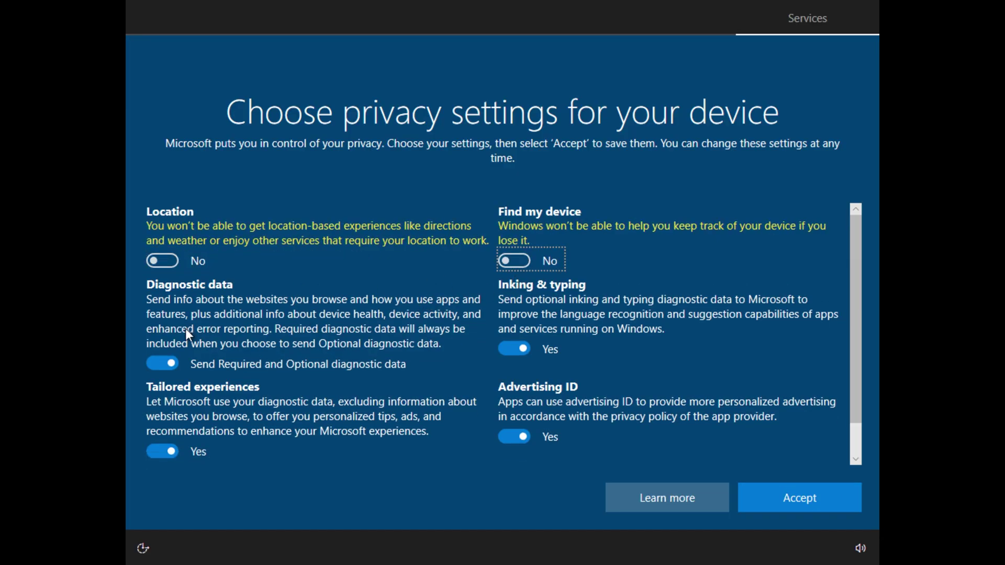
left_click(158, 364)
left_click(522, 353)
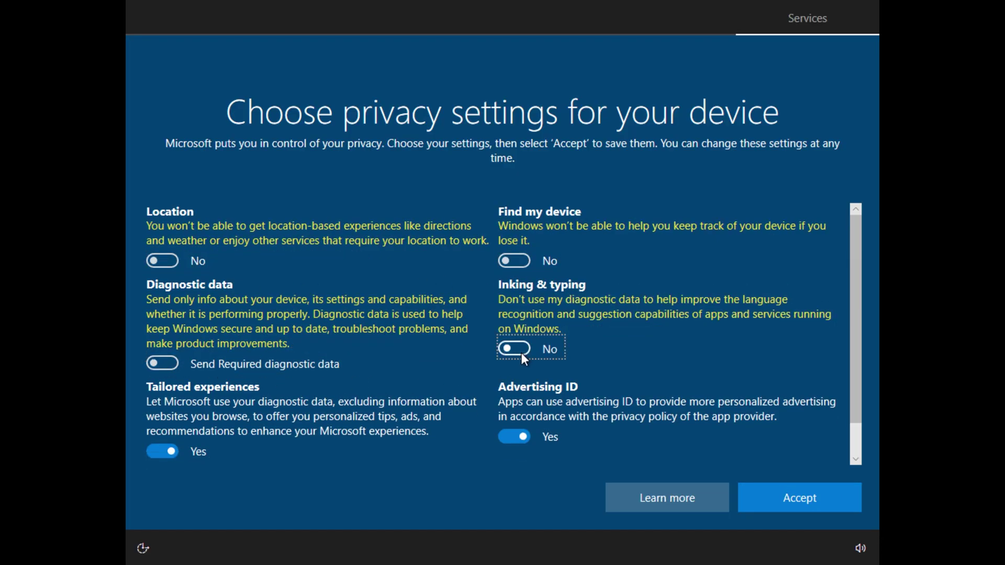
left_click(165, 450)
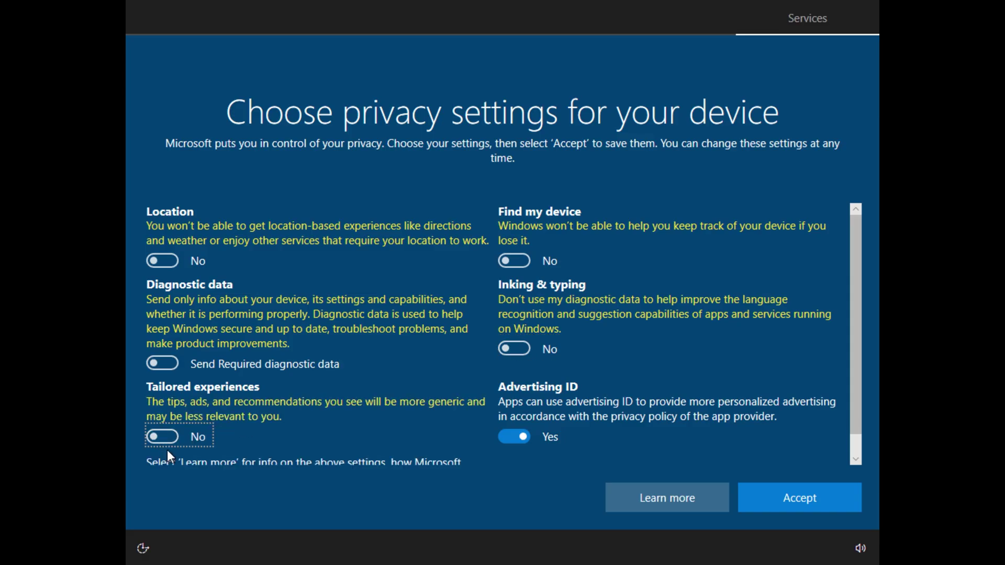
left_click(515, 438)
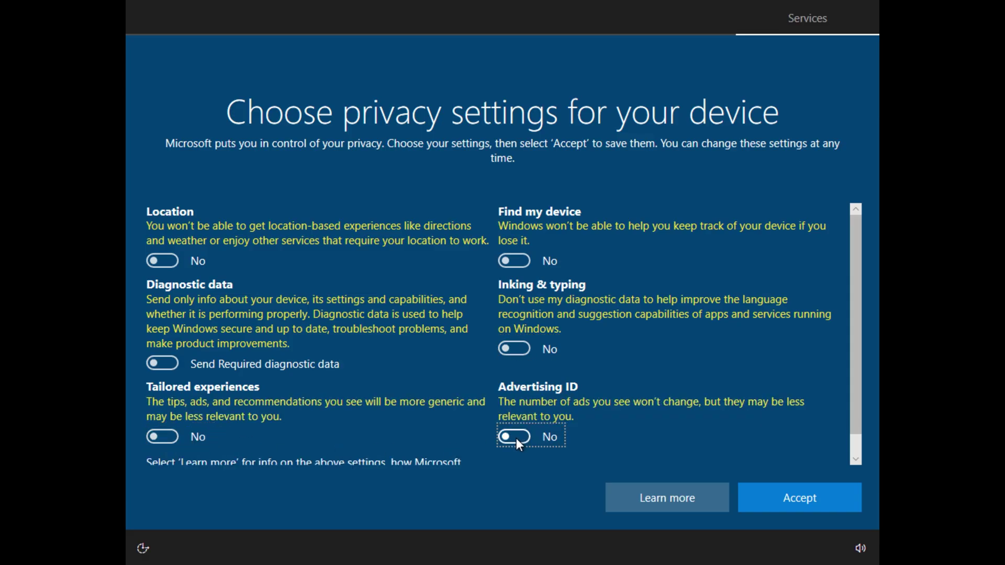
Step: Accept the privacy settings, then skip device customization, Android phone linking, camera backup and both Microsoft 365 offers
left_click(809, 504)
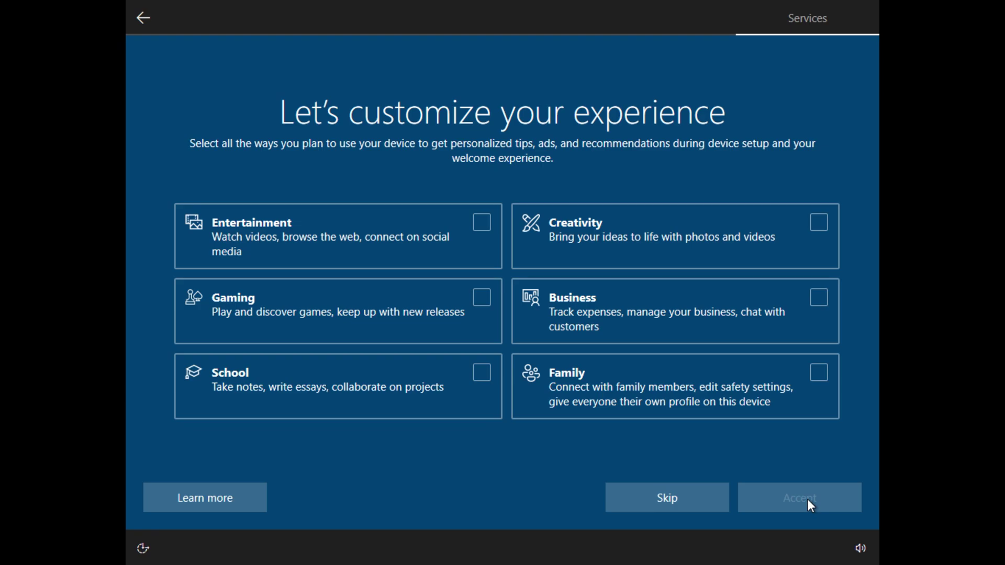
left_click(701, 505)
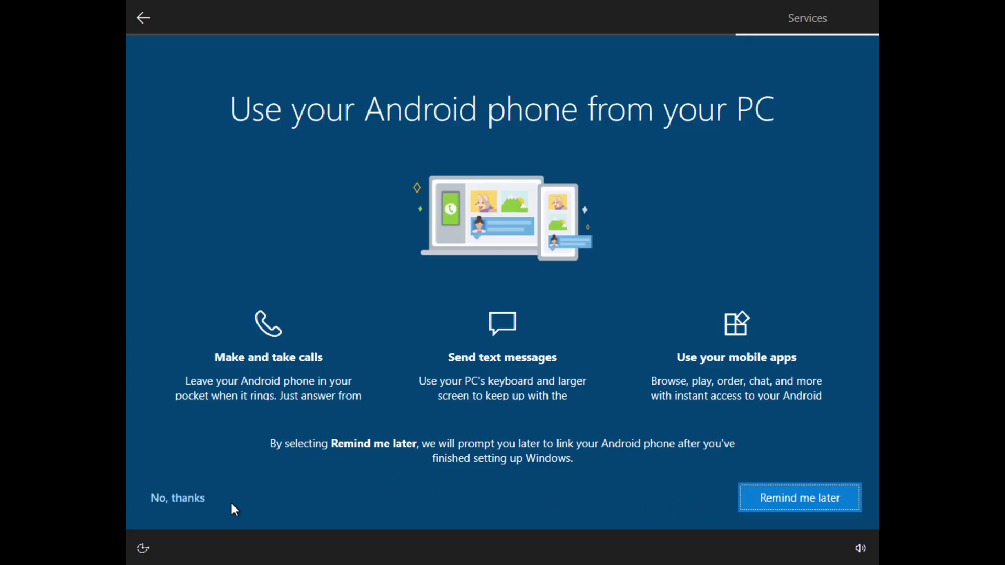
left_click(197, 500)
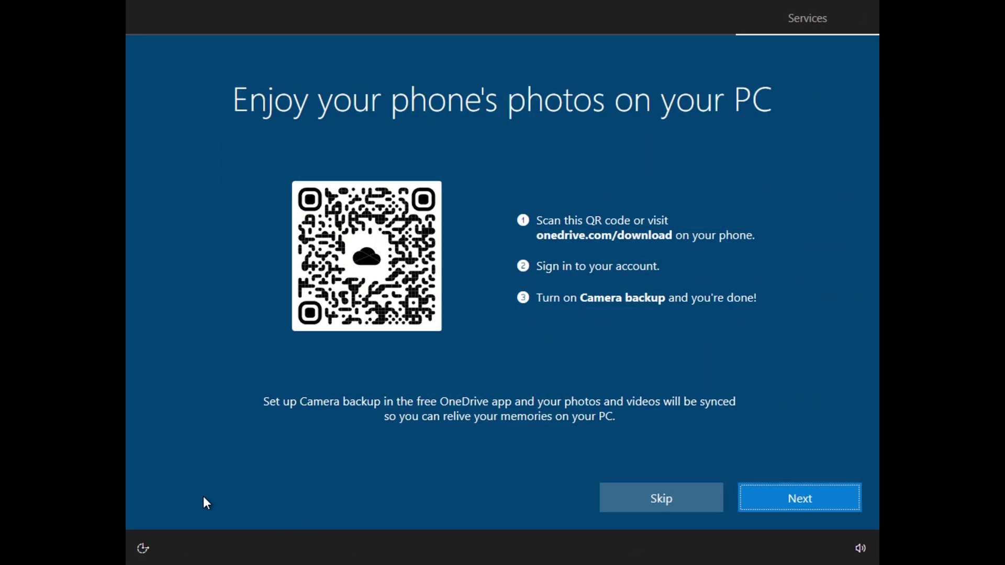
left_click(651, 500)
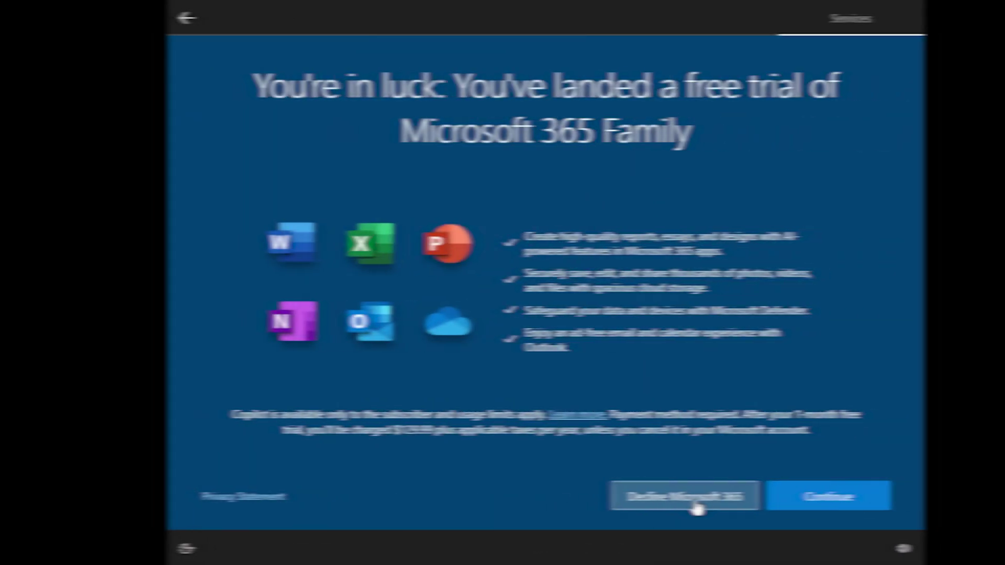
left_click(654, 505)
left_click(653, 506)
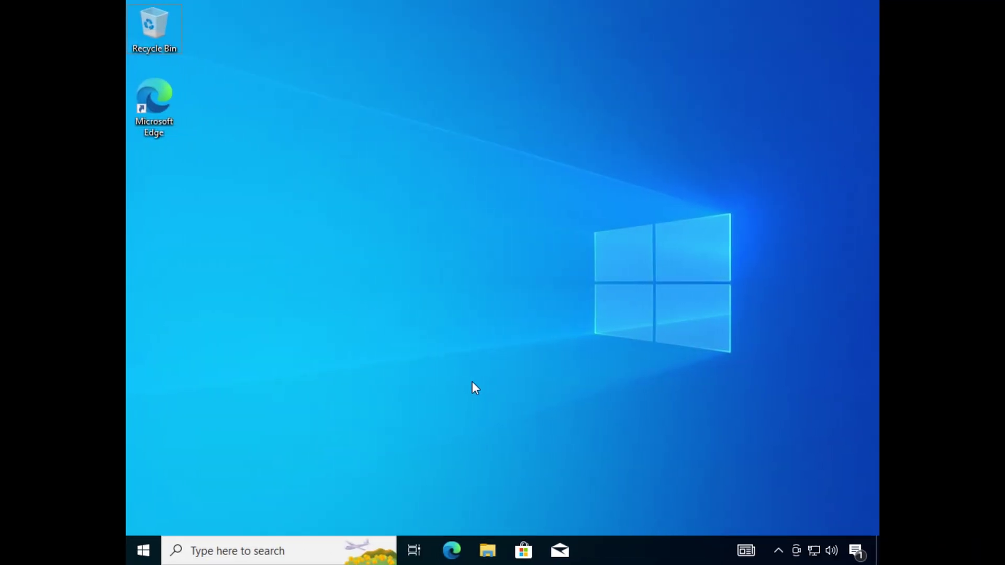
Step: Search 'upd', open Windows Update settings and start a check for new updates
key("super+s")
type("upd")
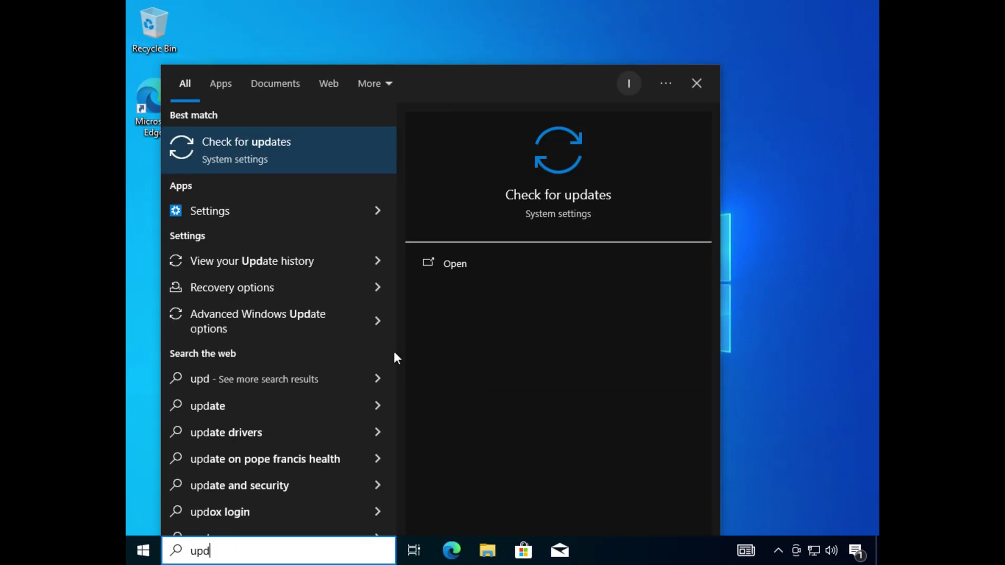
left_click(303, 139)
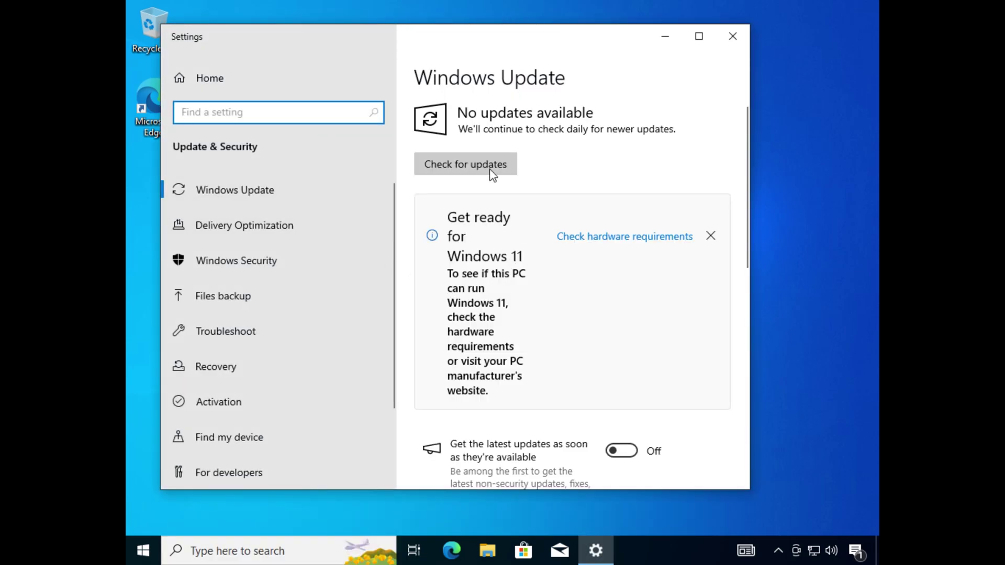
left_click(463, 164)
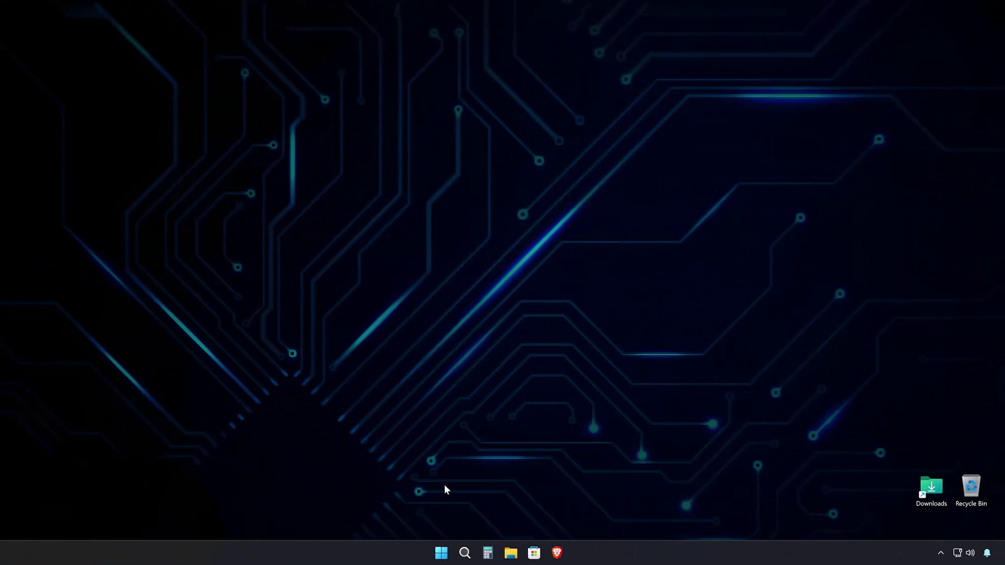
Step: Search for 'windows backup' from the taskbar and launch the Windows Backup app
left_click(441, 553)
type("windows backup")
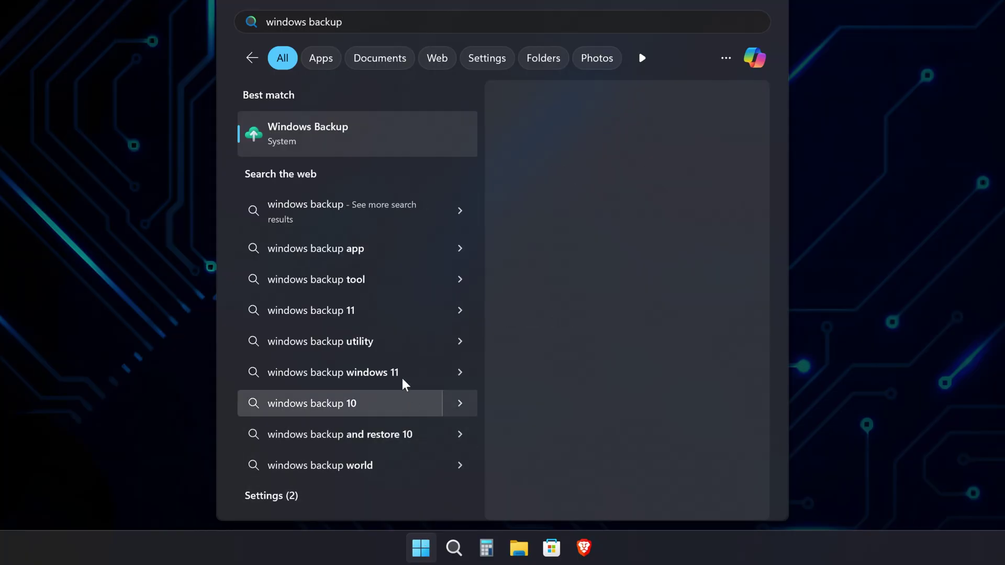
left_click(333, 140)
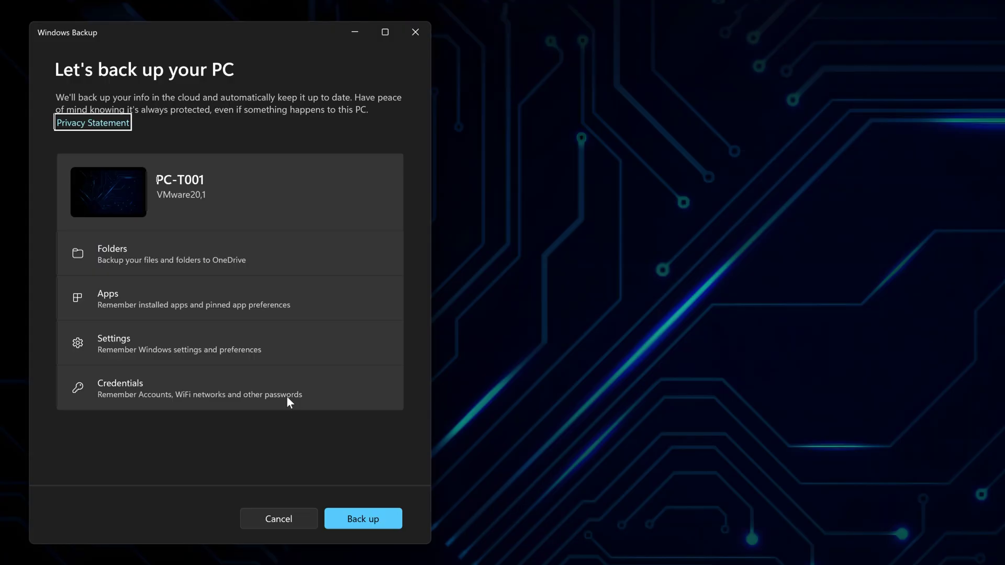
Step: Sign in and sync the Microsoft account, start the backup, and expand the PC-T001 item to view category statuses
left_click(356, 516)
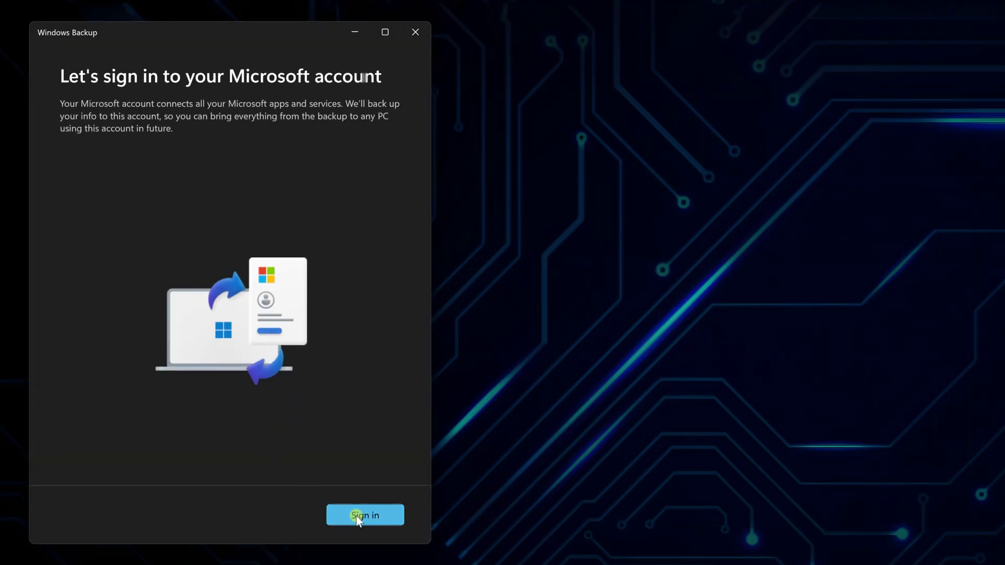
left_click(357, 516)
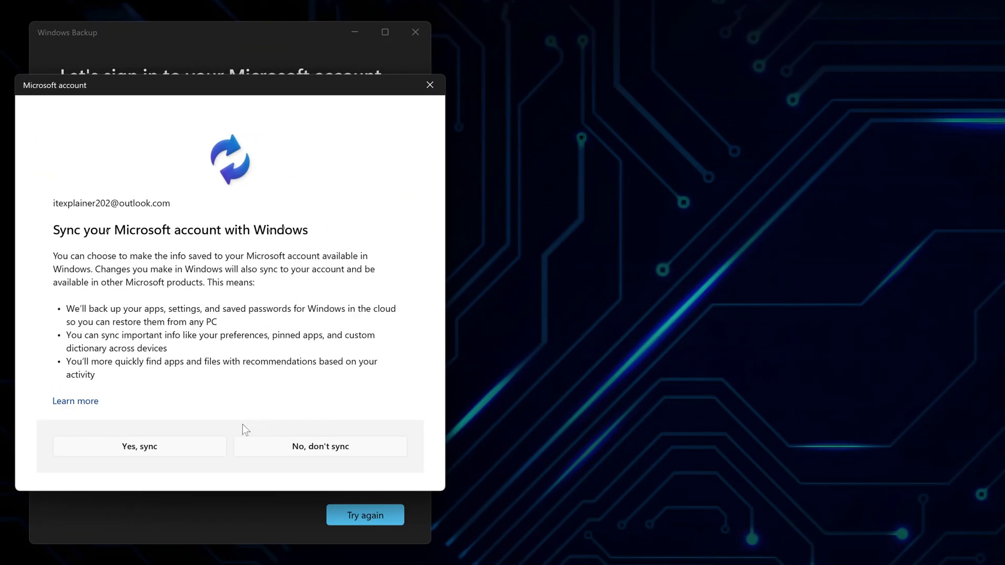
left_click(167, 443)
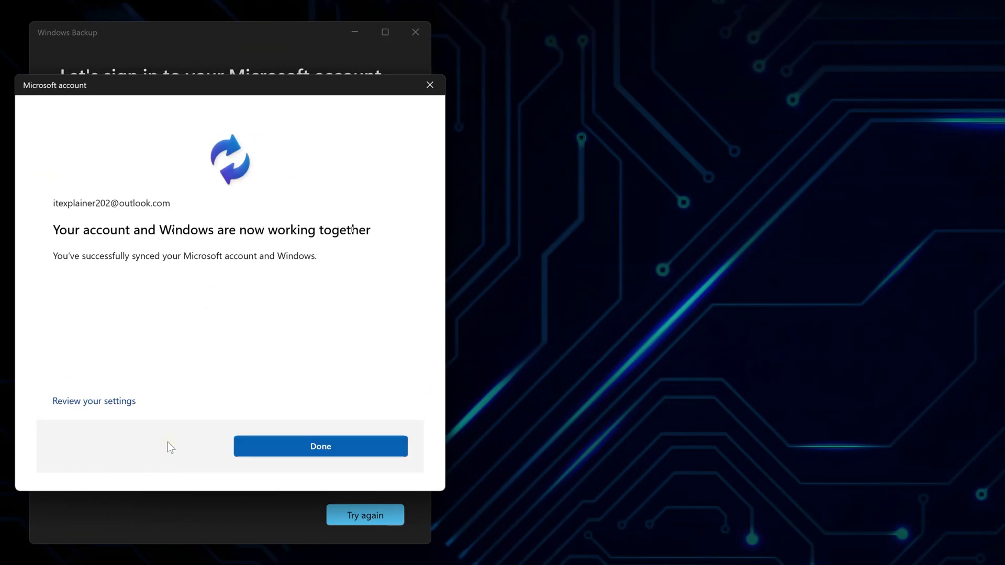
left_click(315, 450)
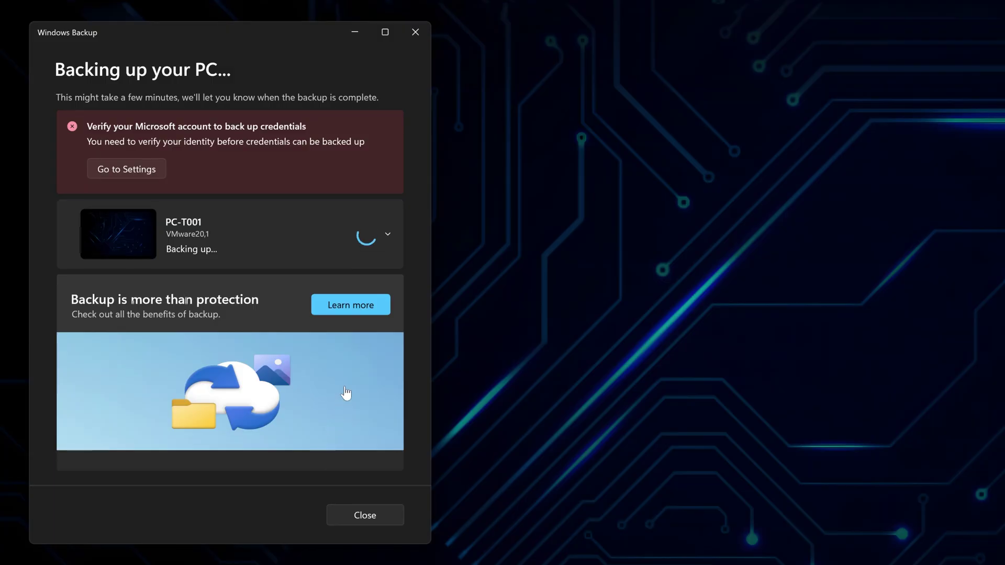
left_click(383, 240)
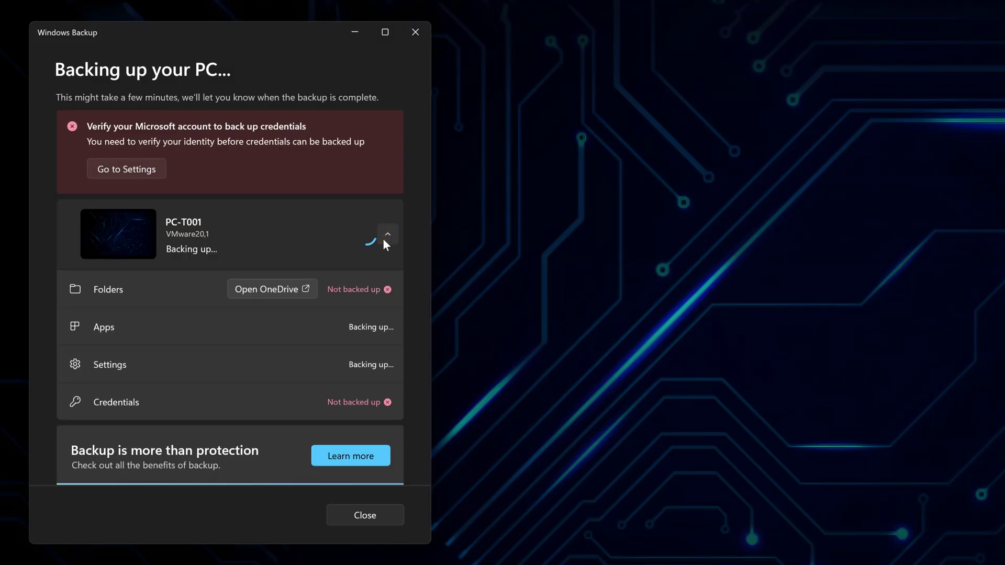
Step: Verify the account identity with an emailed code in Settings, then expand Remember my preferences
left_click(127, 168)
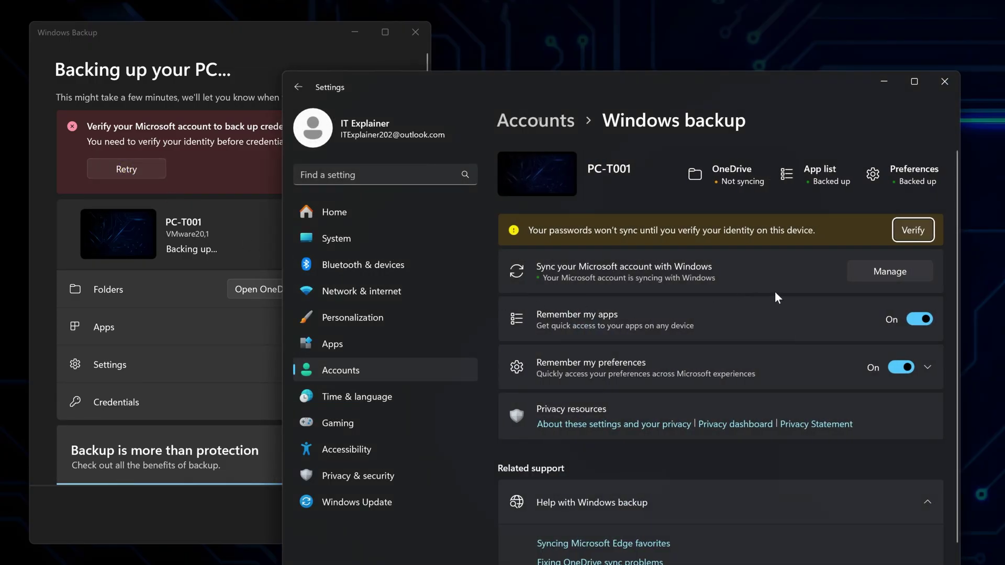
left_click(910, 234)
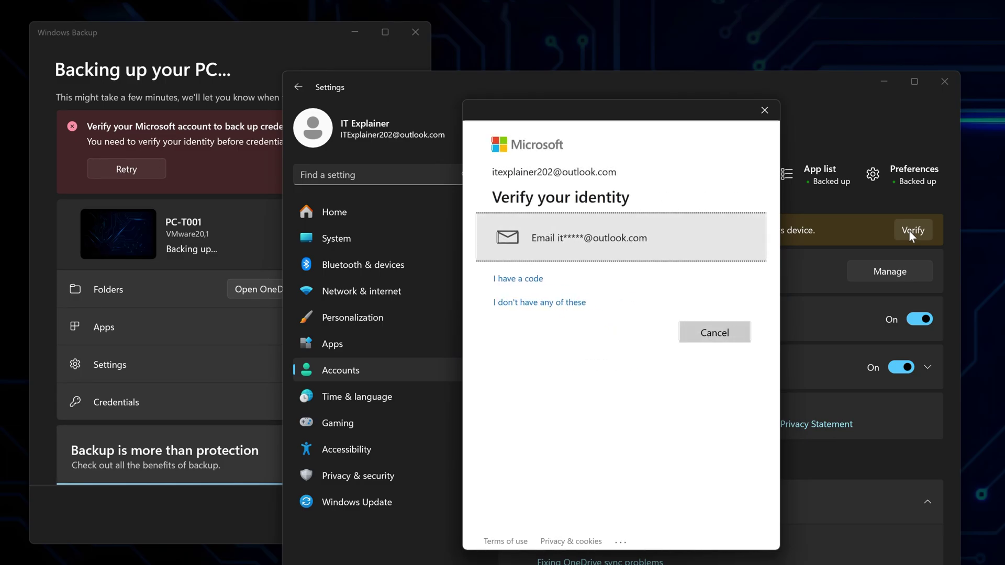
left_click(648, 249)
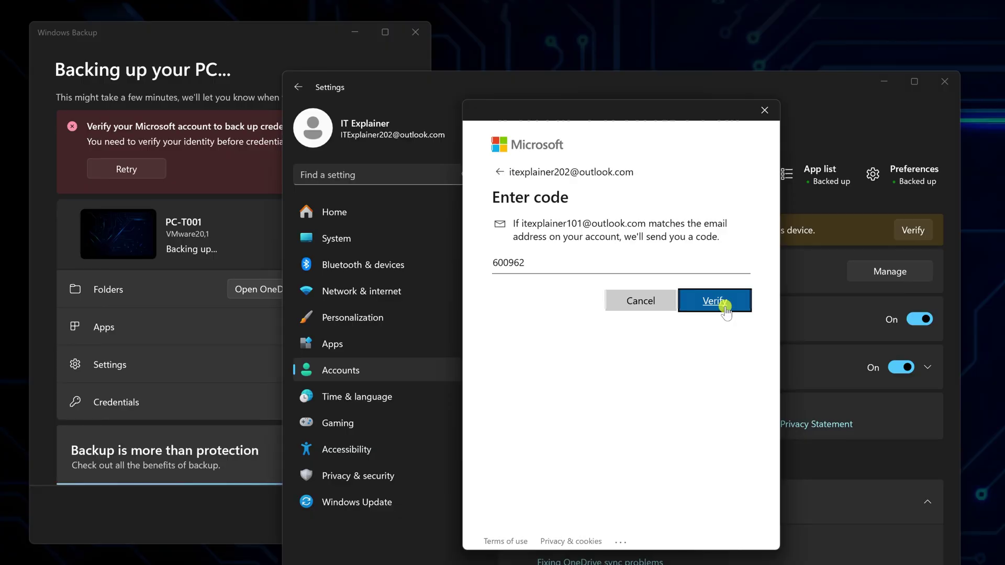
left_click(726, 308)
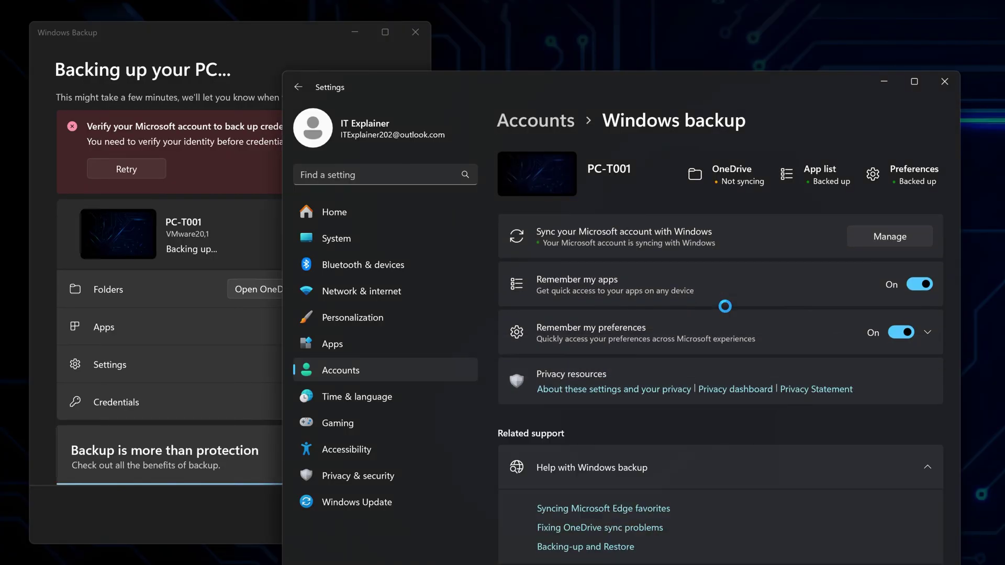
left_click(928, 333)
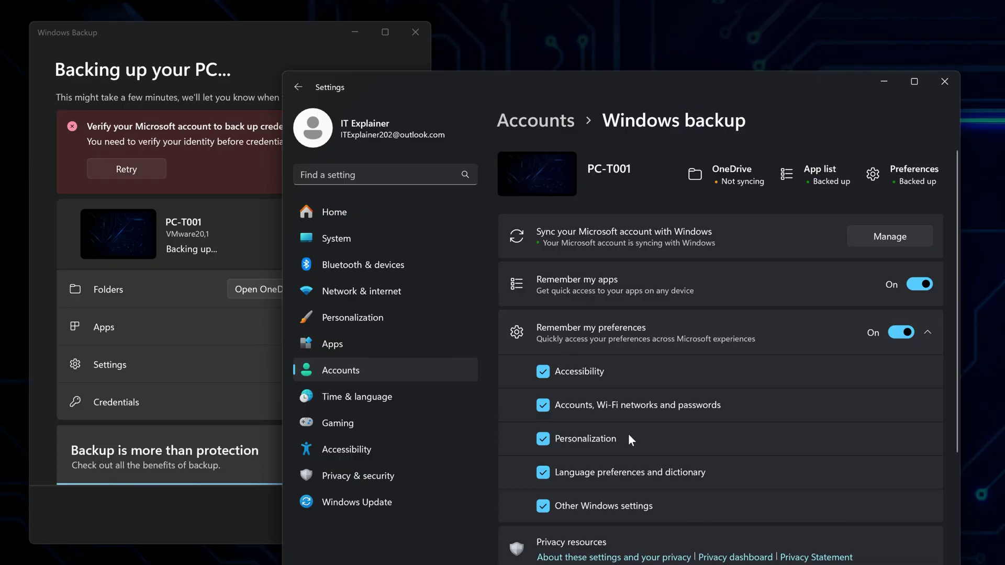
Step: Search Brave for 'download onedrive' and open the first Microsoft OneDrive download result
left_click(258, 47)
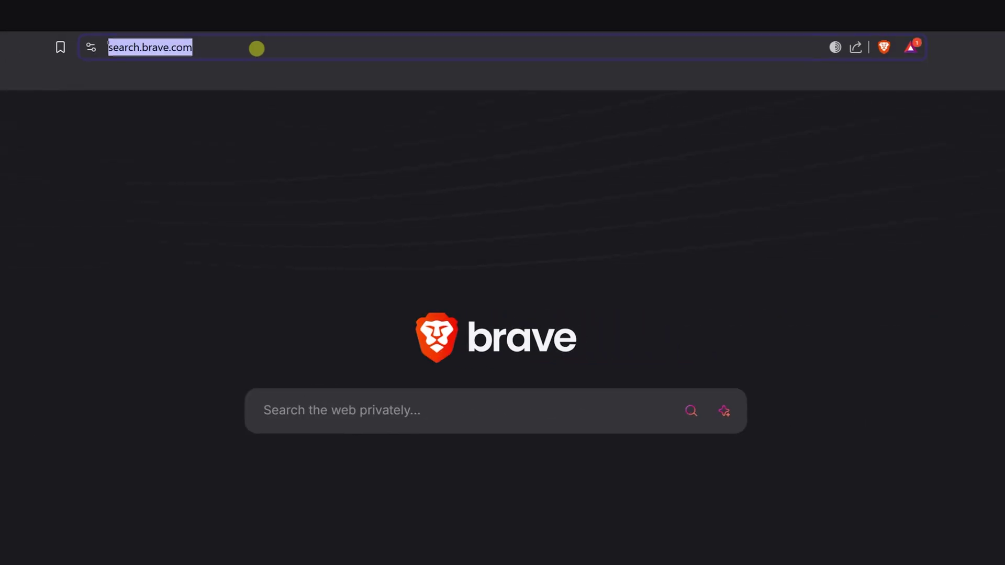
type("download onde")
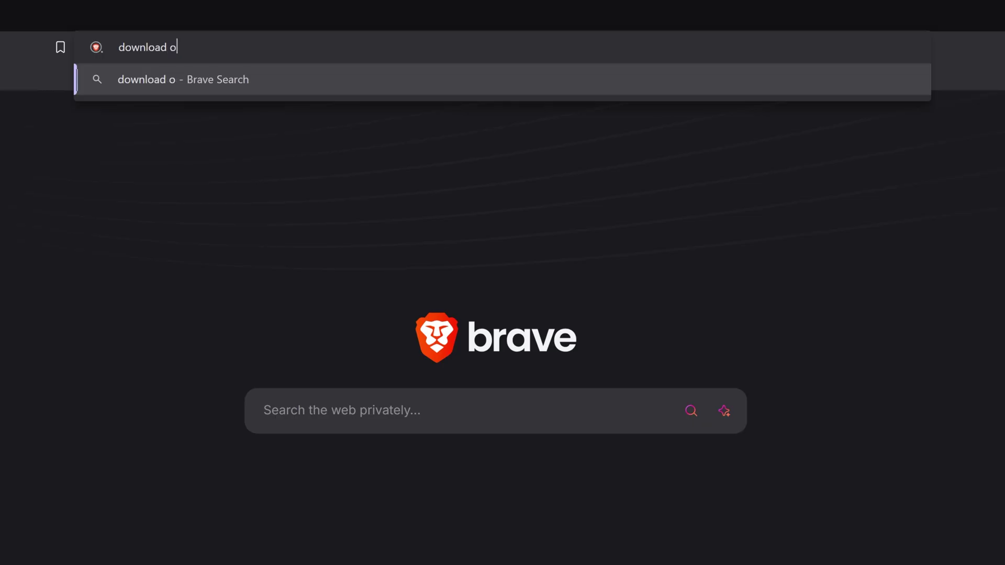
key("BackSpace")
key("BackSpace")
type("edrive")
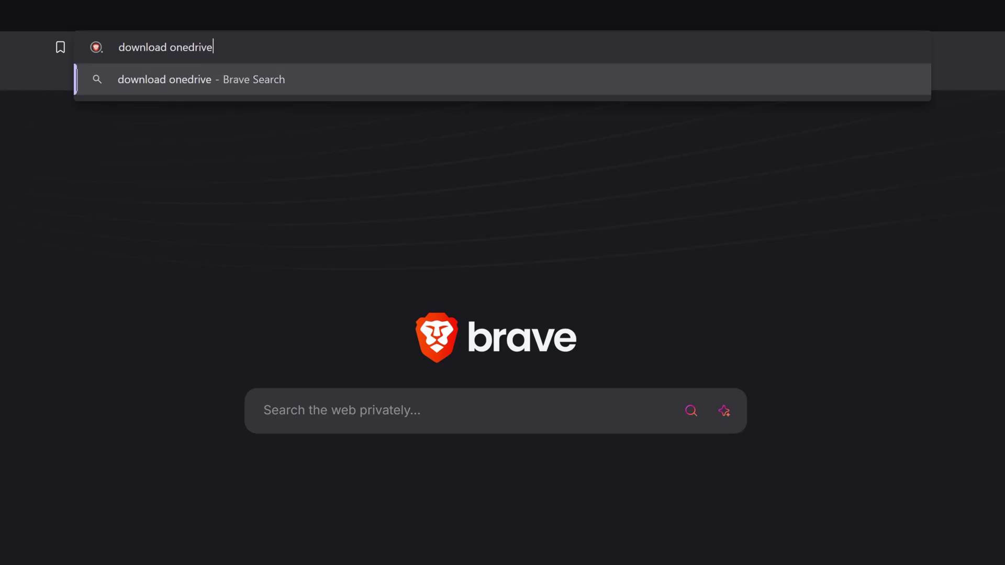
key("Return")
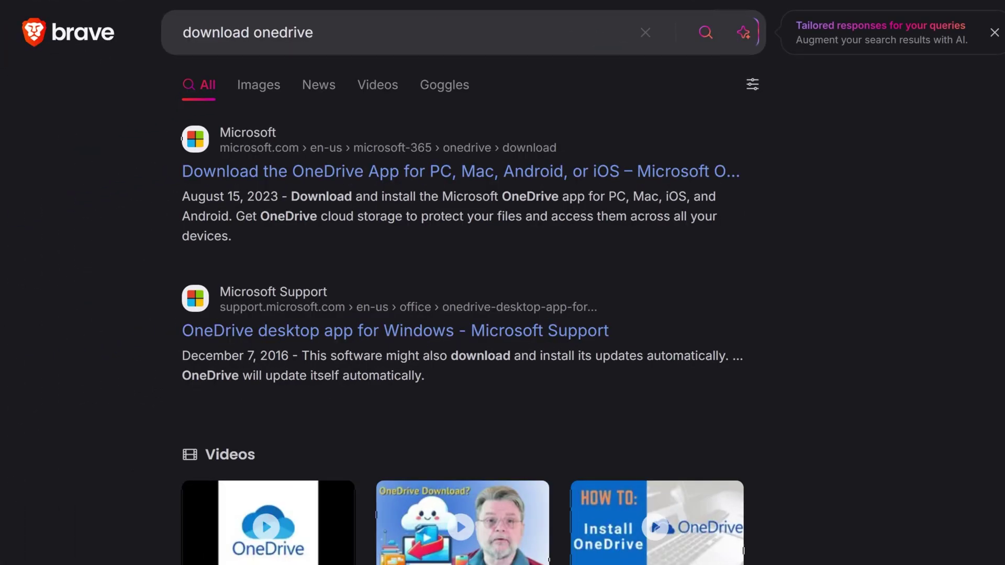
left_click(494, 171)
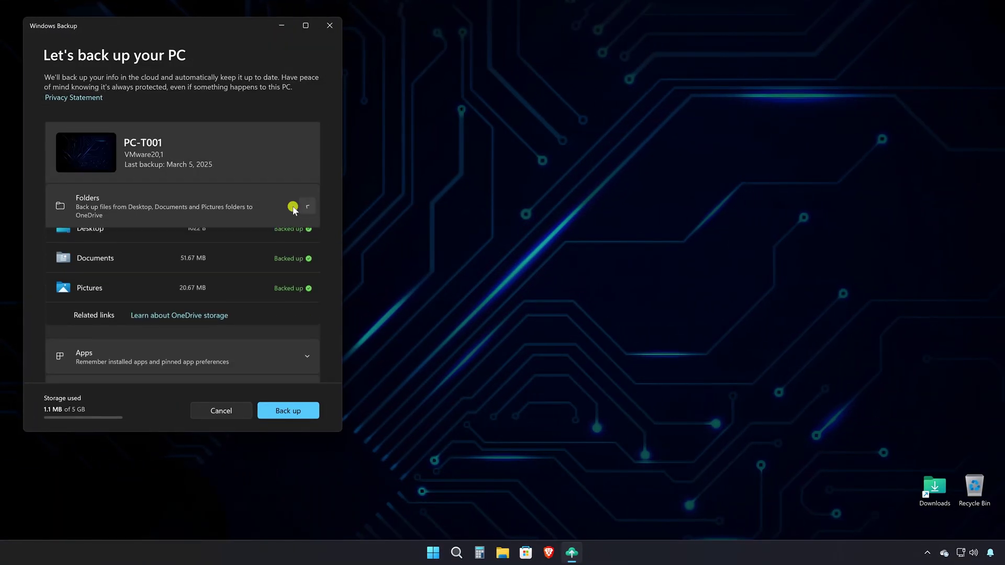
Step: Expand the Apps and Settings sections in Windows Backup to confirm their backup status
scroll(238, 271, "down", 2)
left_click(250, 302)
left_click(254, 323)
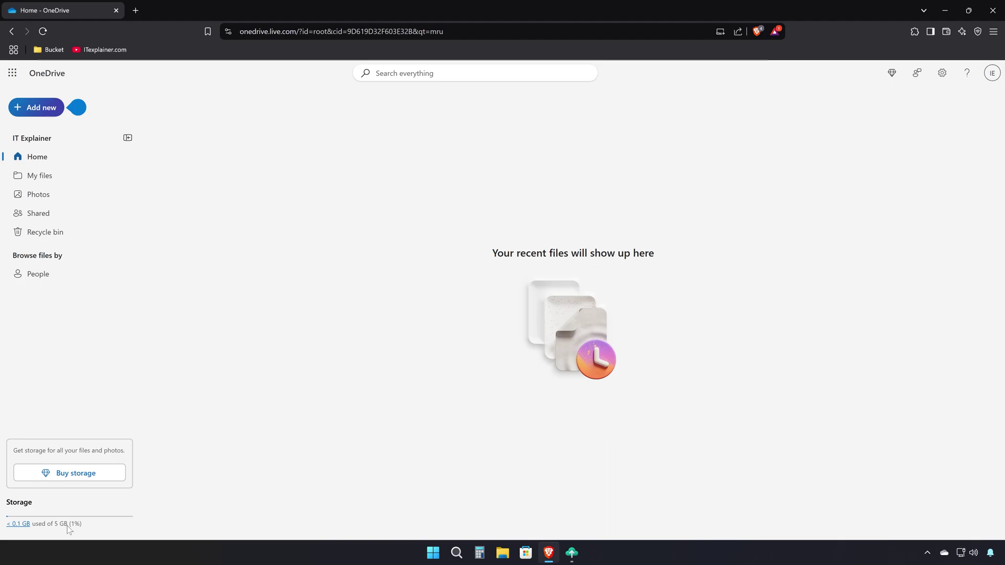
Step: Review OneDrive's Microsoft 365 storage plans, close them, and highlight the trial cancellation terms
left_click(95, 473)
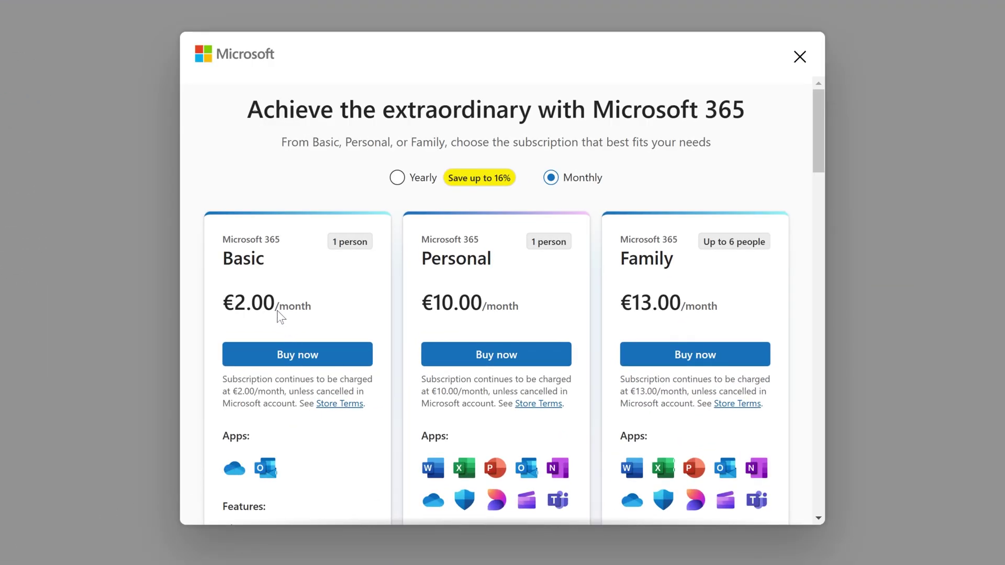
scroll(275, 309, "down", 5)
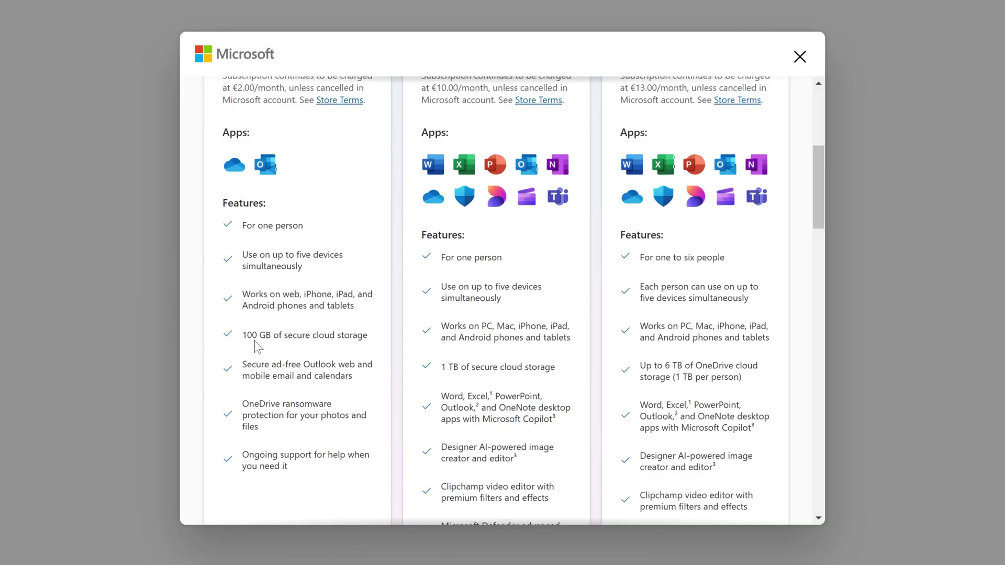
left_click(799, 56)
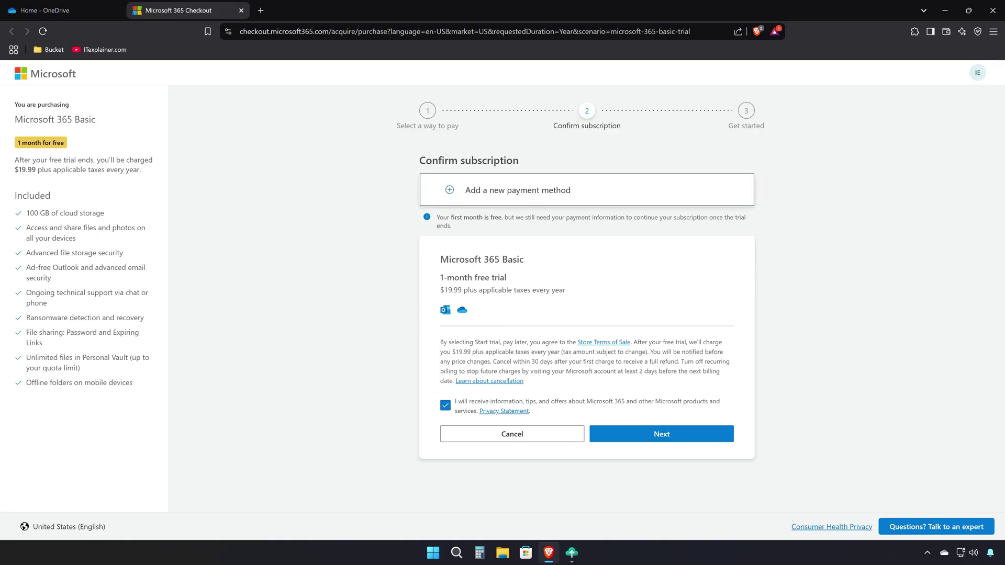
left_click_drag(491, 361, 591, 361)
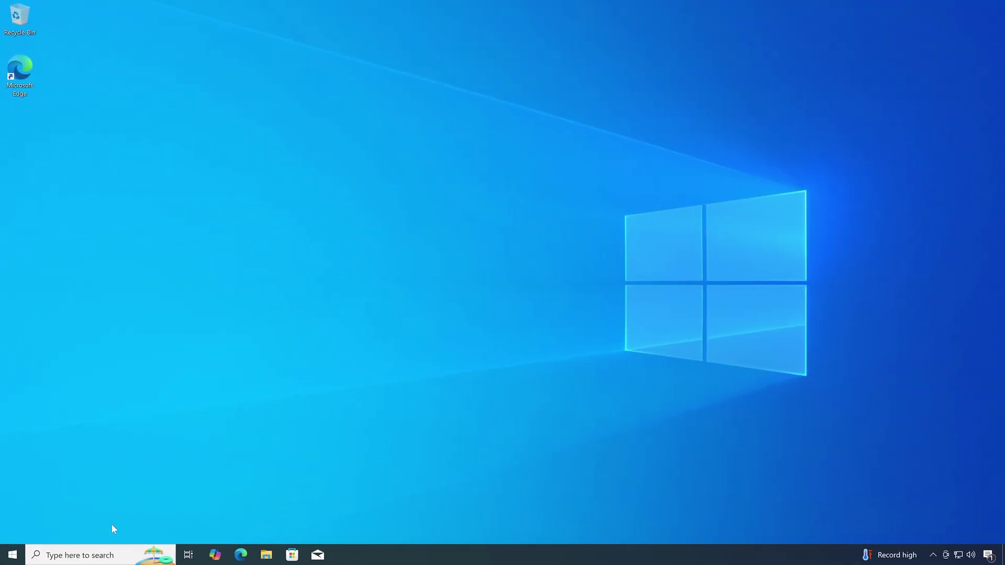
Step: Switch Windows 10 to a Microsoft account sign-in in Settings, then view OneDrive's My files
left_click(12, 554)
left_click(17, 504)
left_click(471, 175)
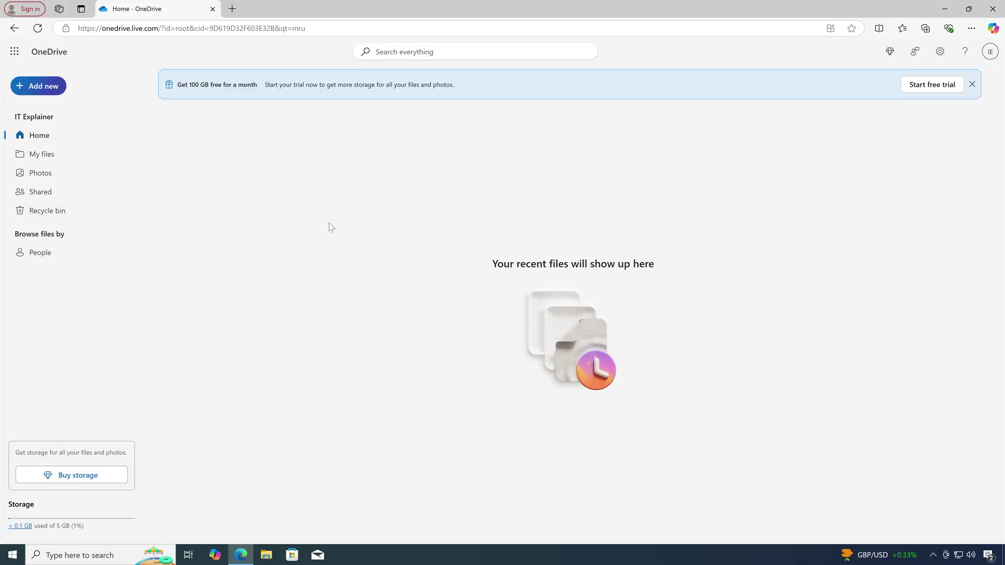
left_click(45, 155)
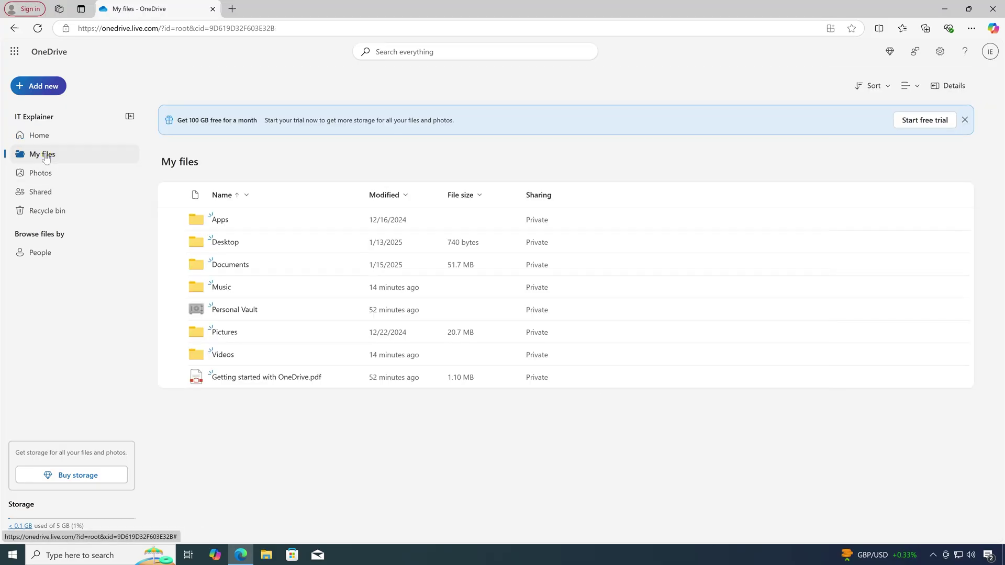
Step: Close the Edge window showing OneDrive to return to the empty Windows 10 desktop
left_click(989, 8)
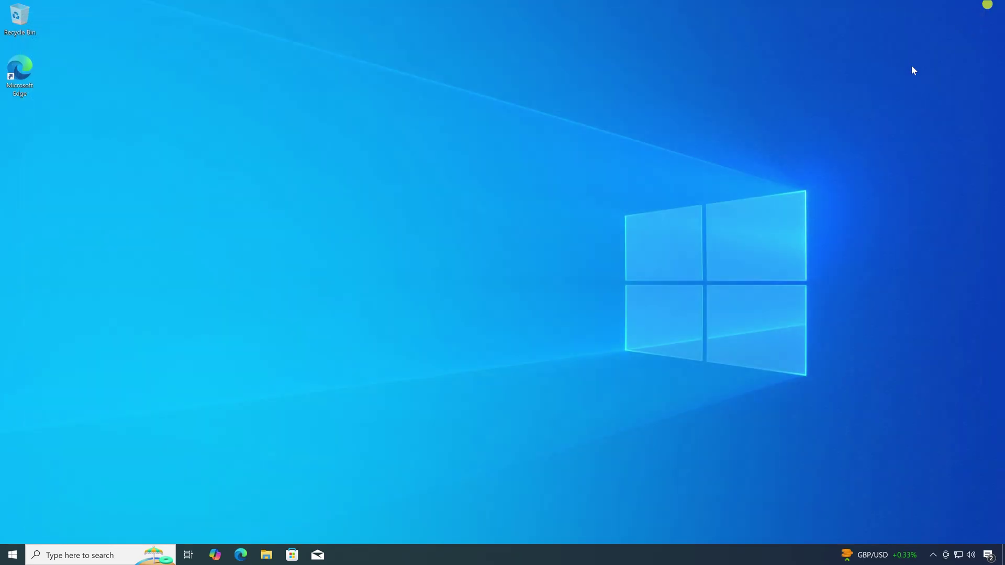